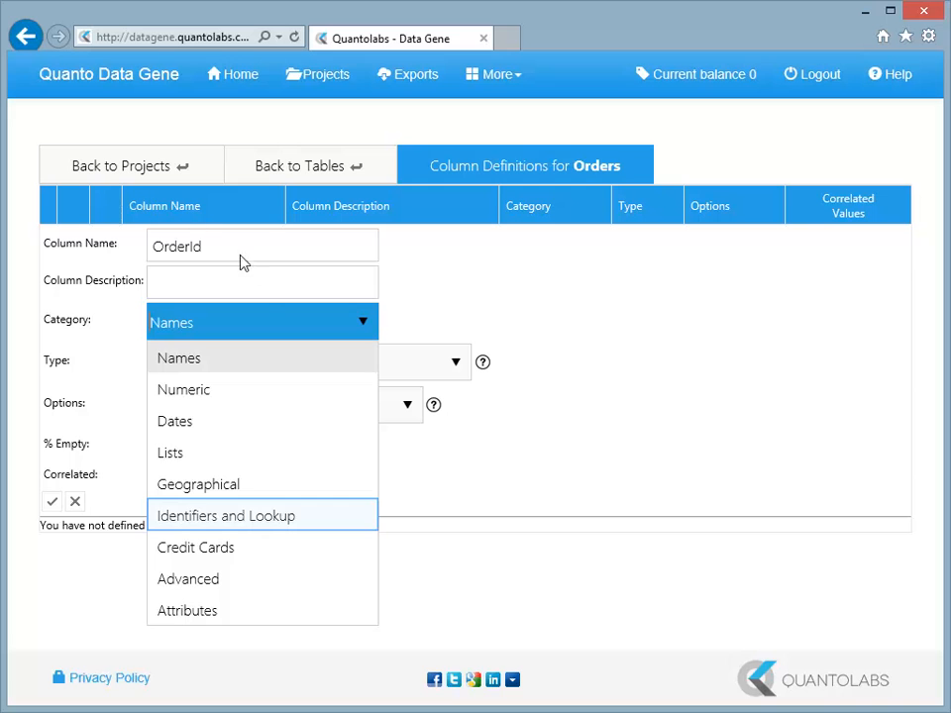
Define OrderId as an Identifiers and Lookup Autonumber starting at 100000 with increment 1, and insert the column
click(302, 505)
text(100000)
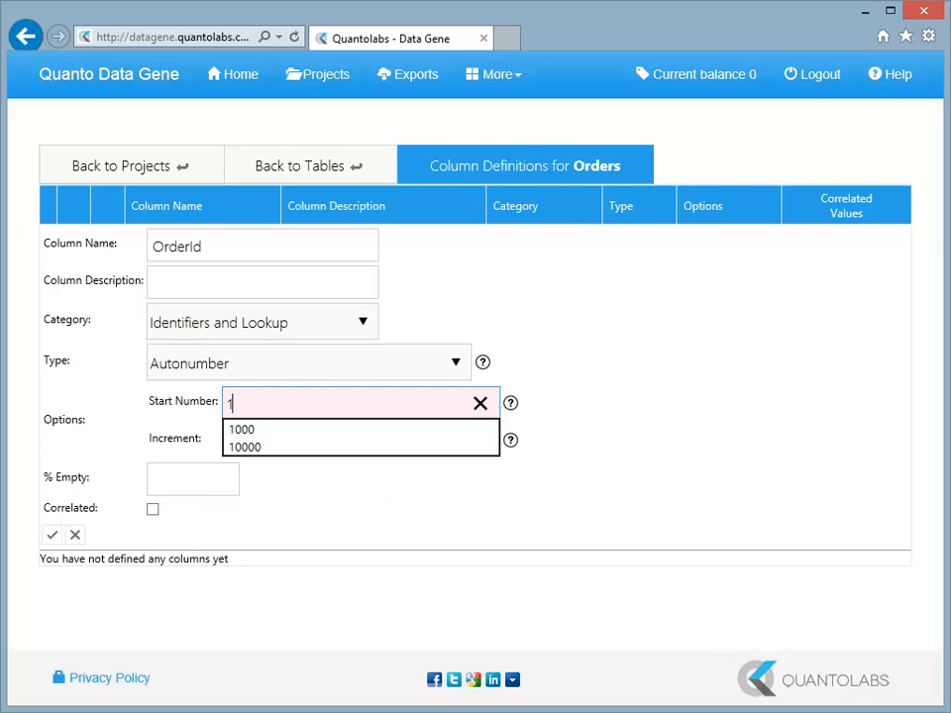
key(Tab)
text(1)
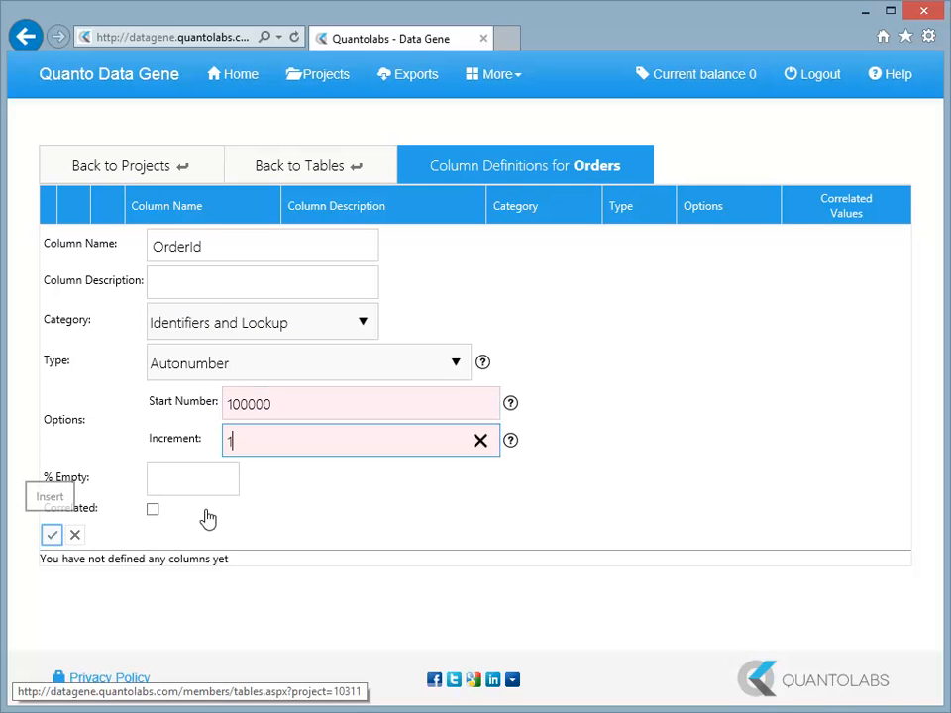
click(51, 536)
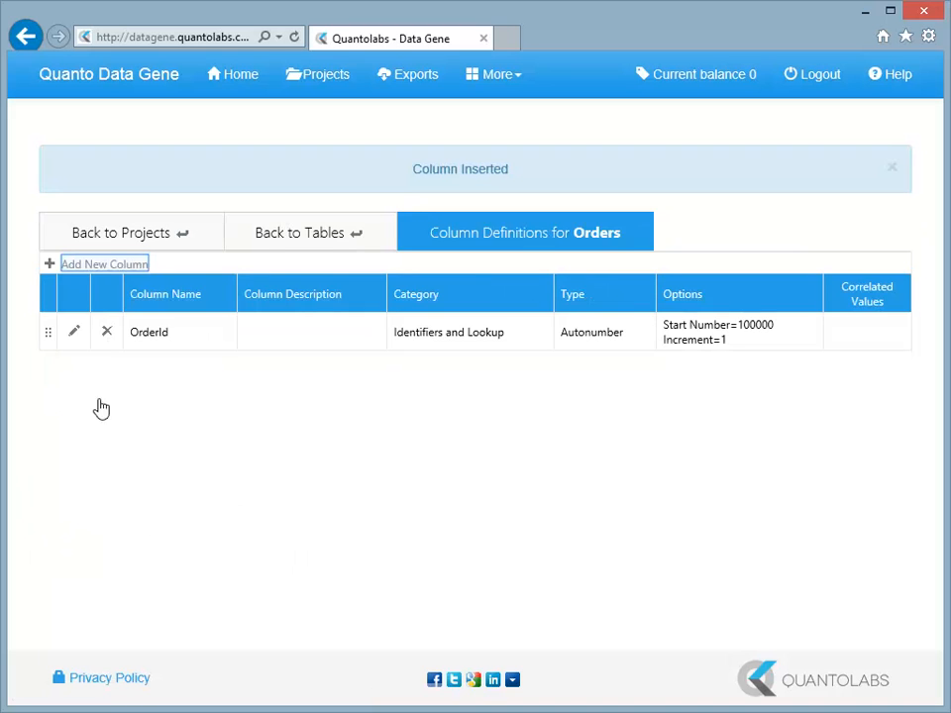
Start a new column named OrderDate with category Dates and type Date Time
click(103, 264)
text(OrderData)
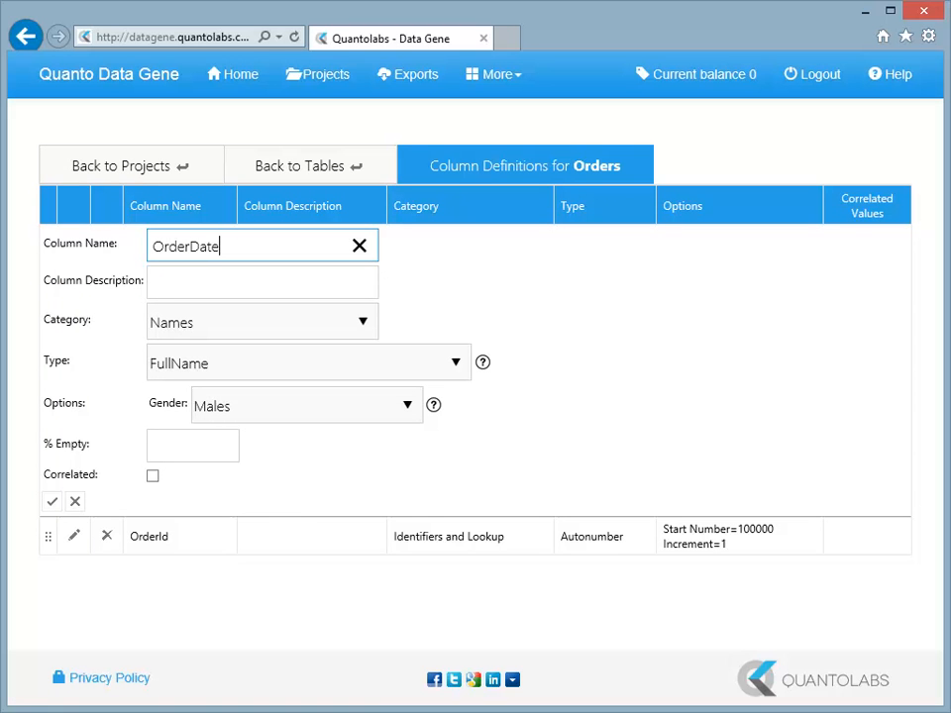
key(Tab)
key(Tab)
key(d)
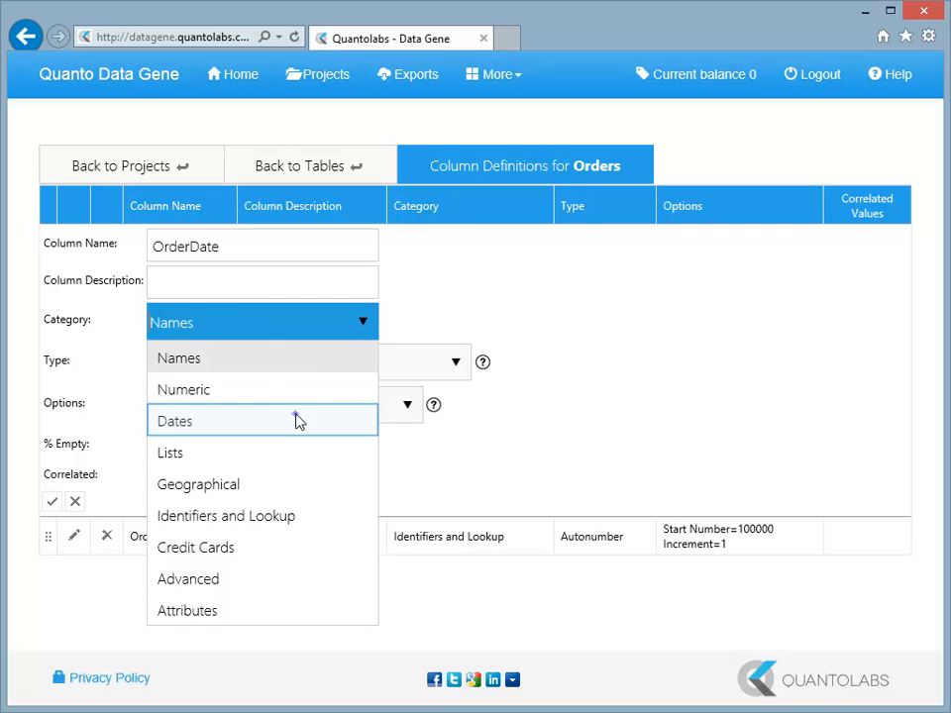
key(Tab)
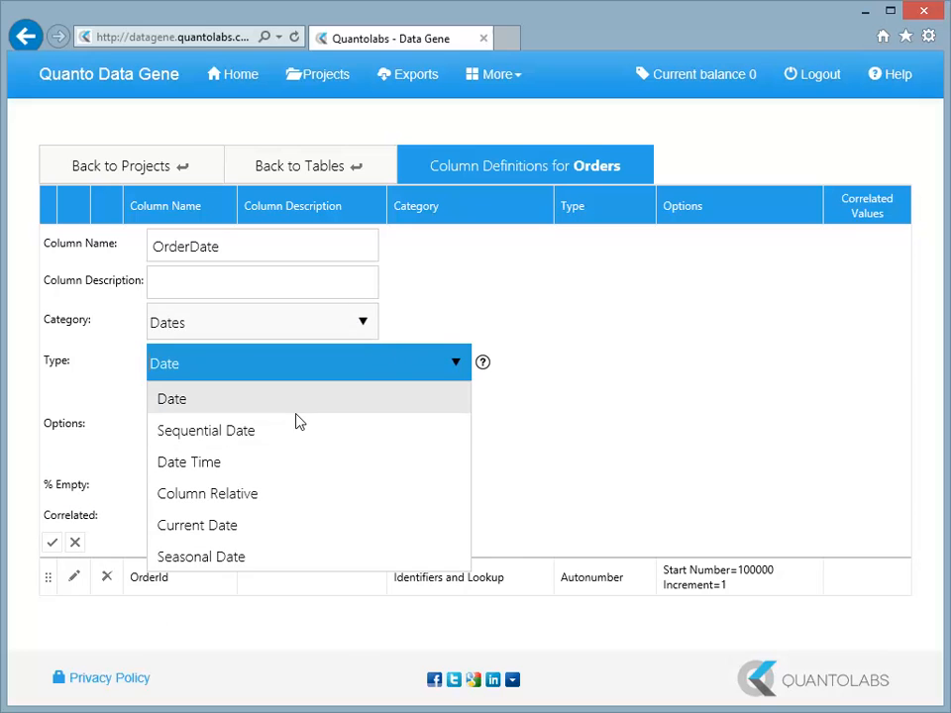
key(d)
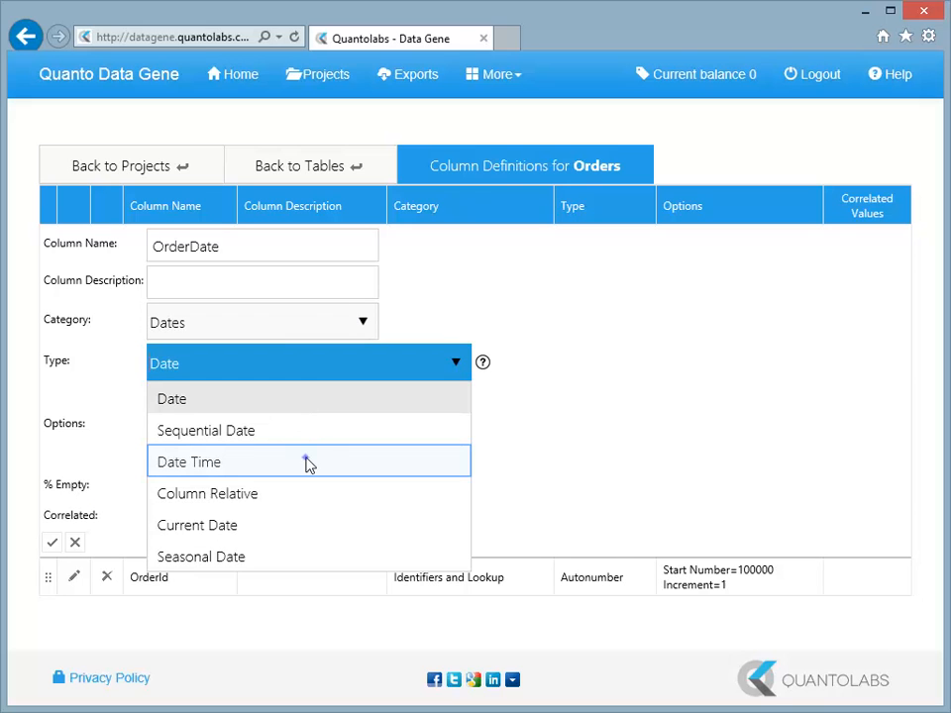
Set the OrderDate range from 01/01/2010 to 01/01/2014 and insert the column
key(Tab)
text(01/01/2010)
key(Tab)
text(01/)
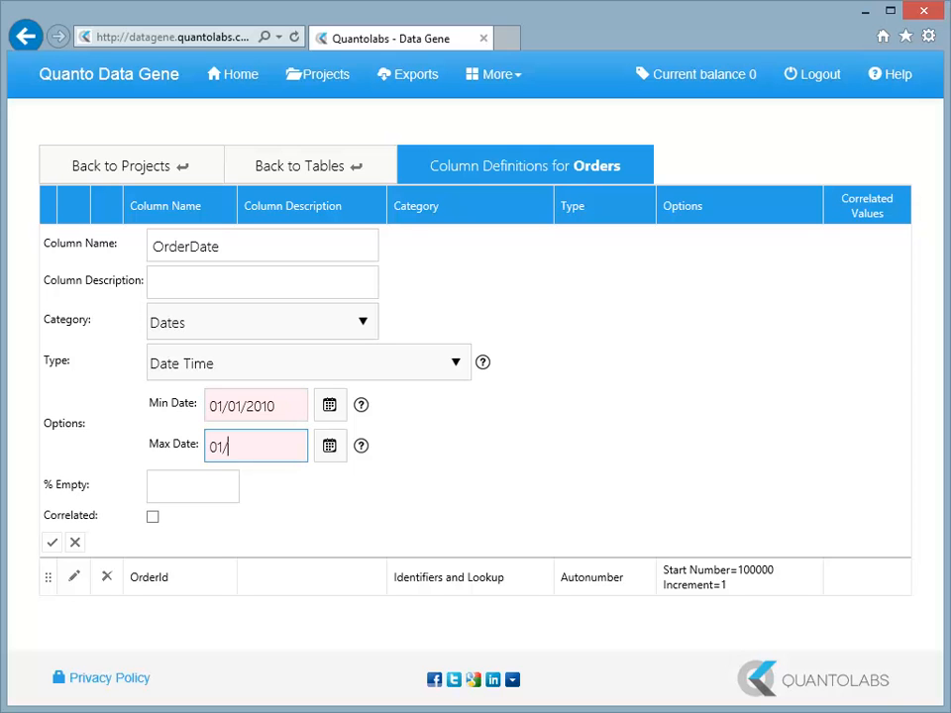
text(01/2014)
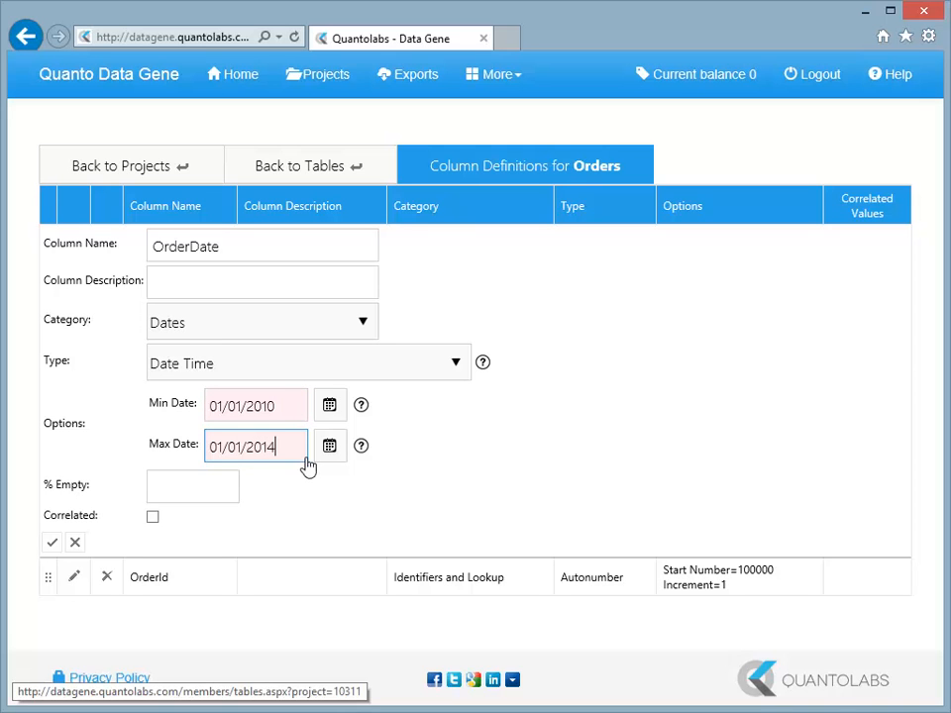
click(53, 542)
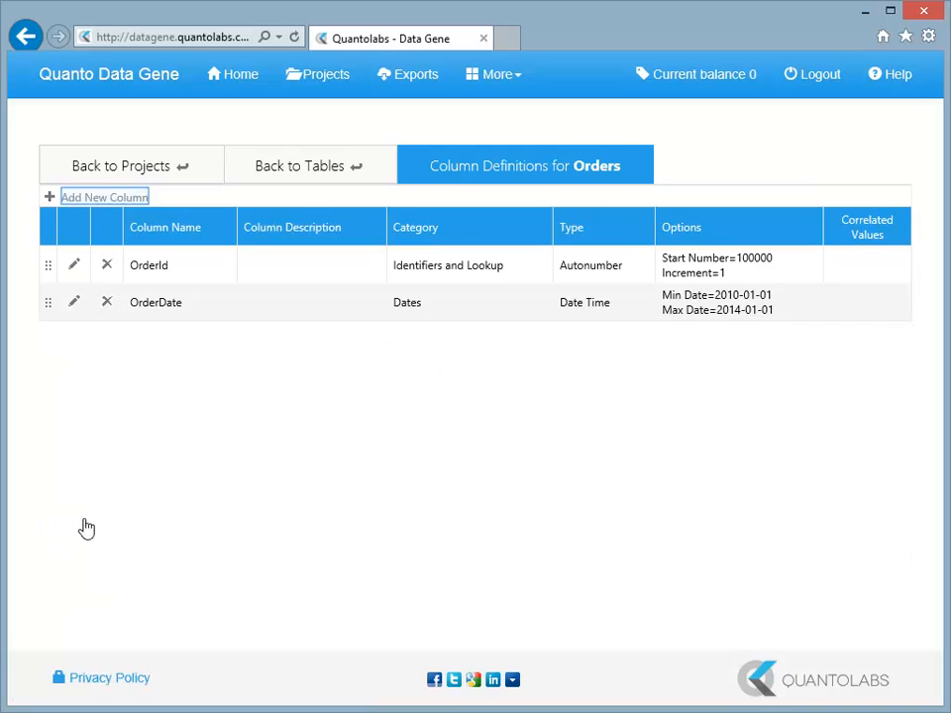
Add a Numeric column named ProductId of type Uniform Random Integer Number with minimum 1 and maximum 3
click(129, 198)
text(ProductId)
click(262, 322)
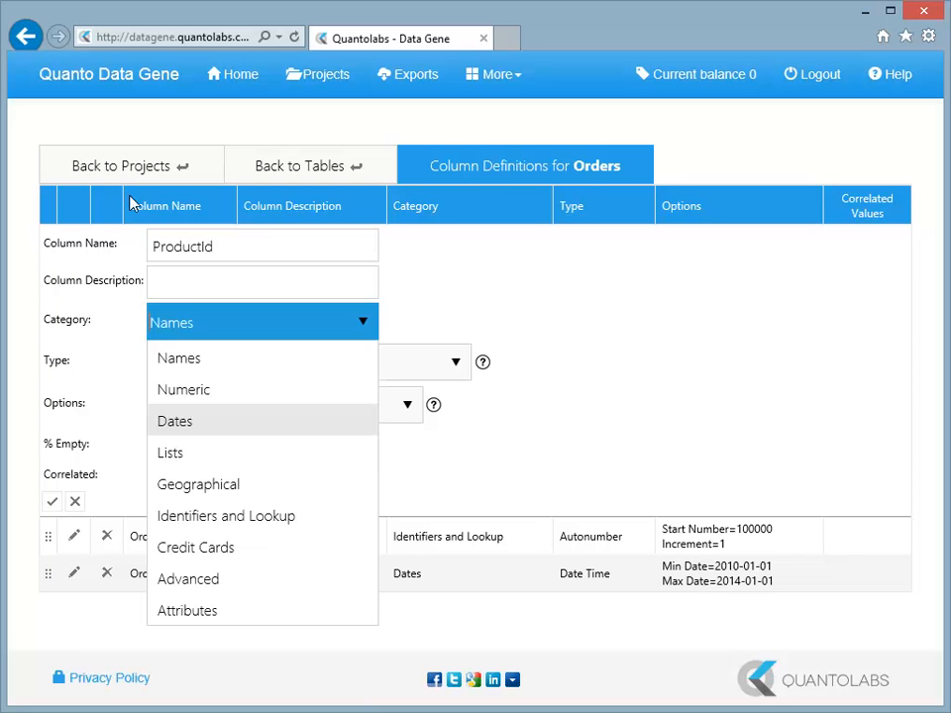
key(Down)
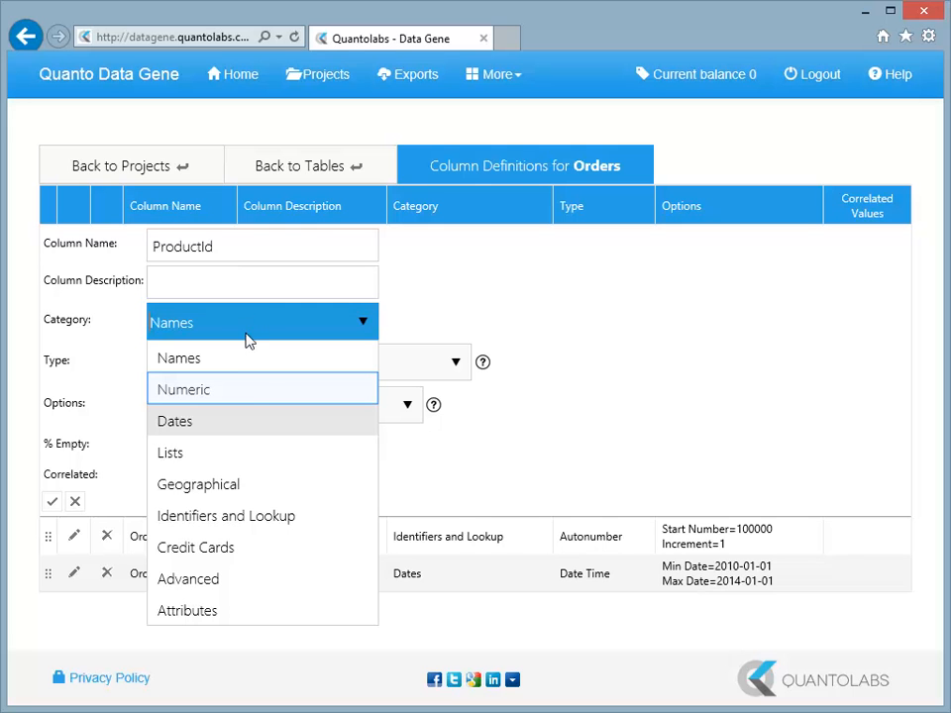
click(251, 391)
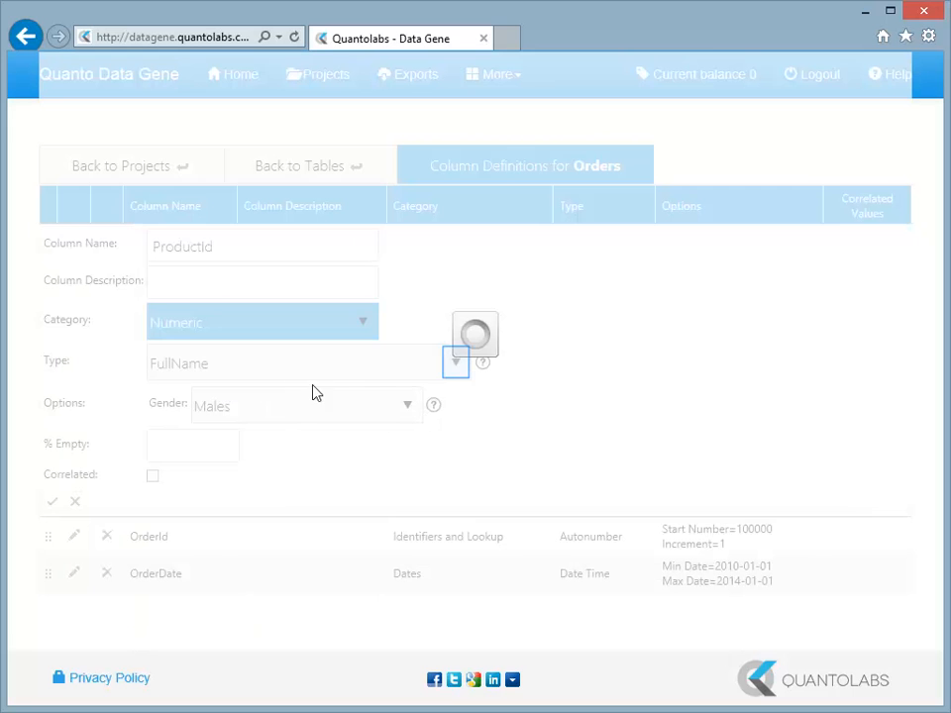
click(457, 367)
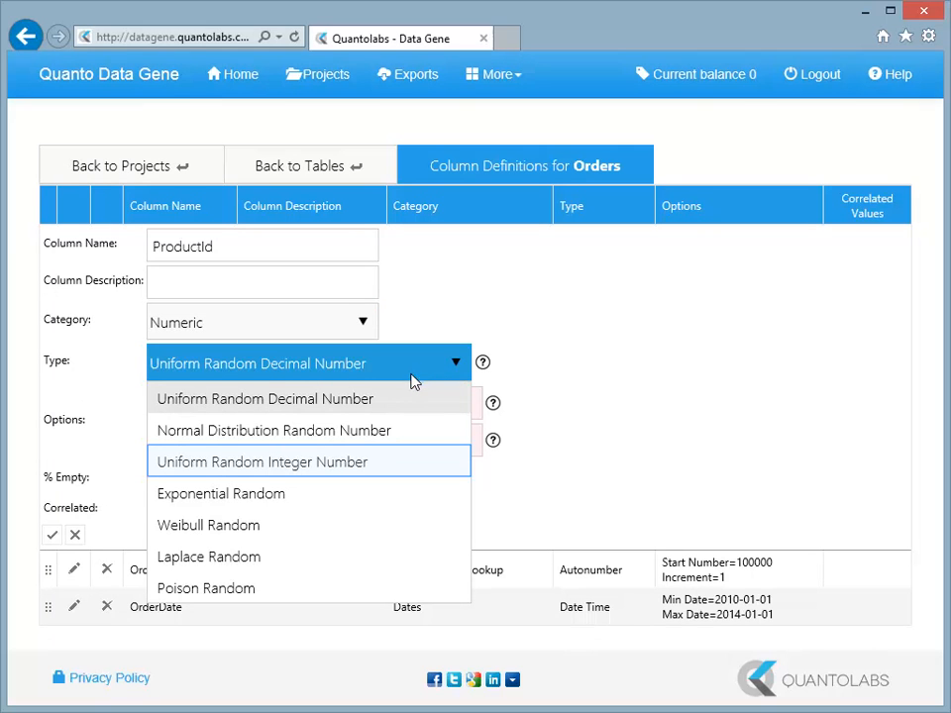
click(374, 463)
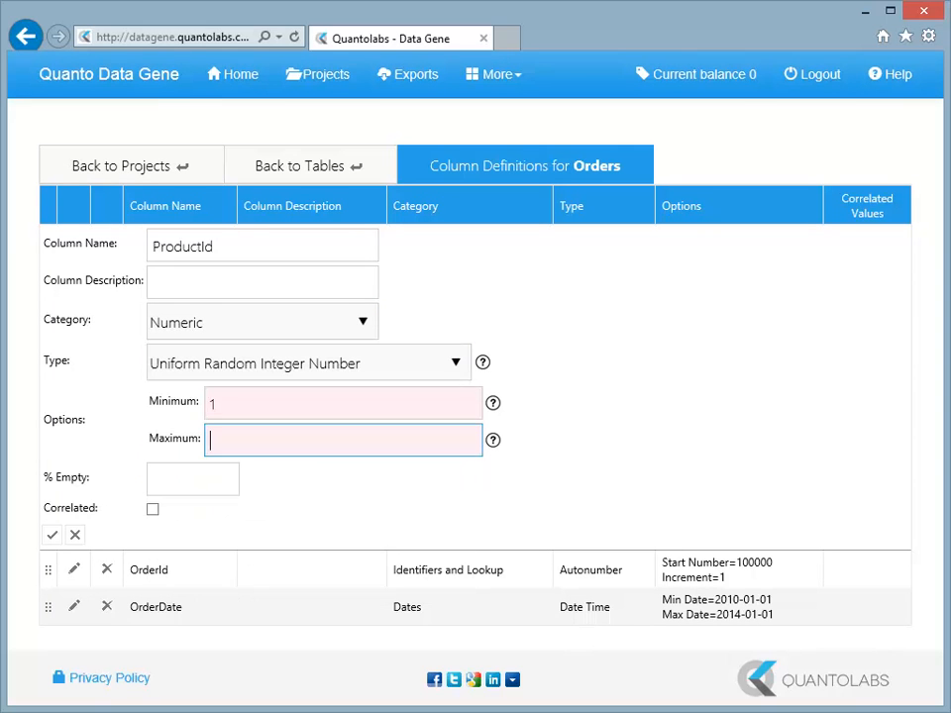
text(3)
click(51, 535)
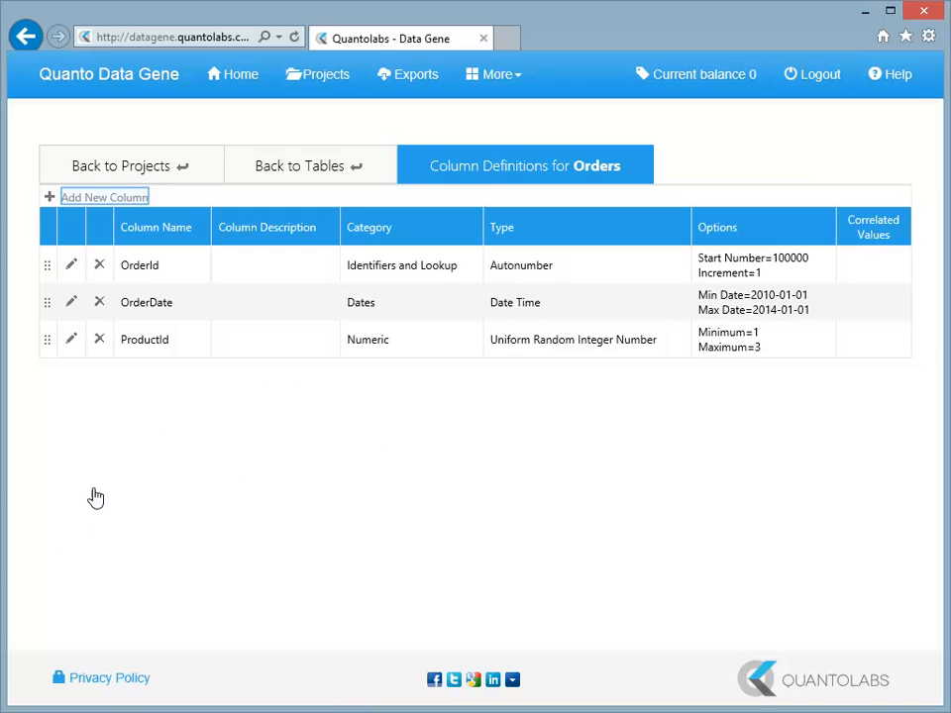
Start a new column named Quantity with category Numeric and type Uniform Random Integer Number
click(117, 198)
text(Quantity)
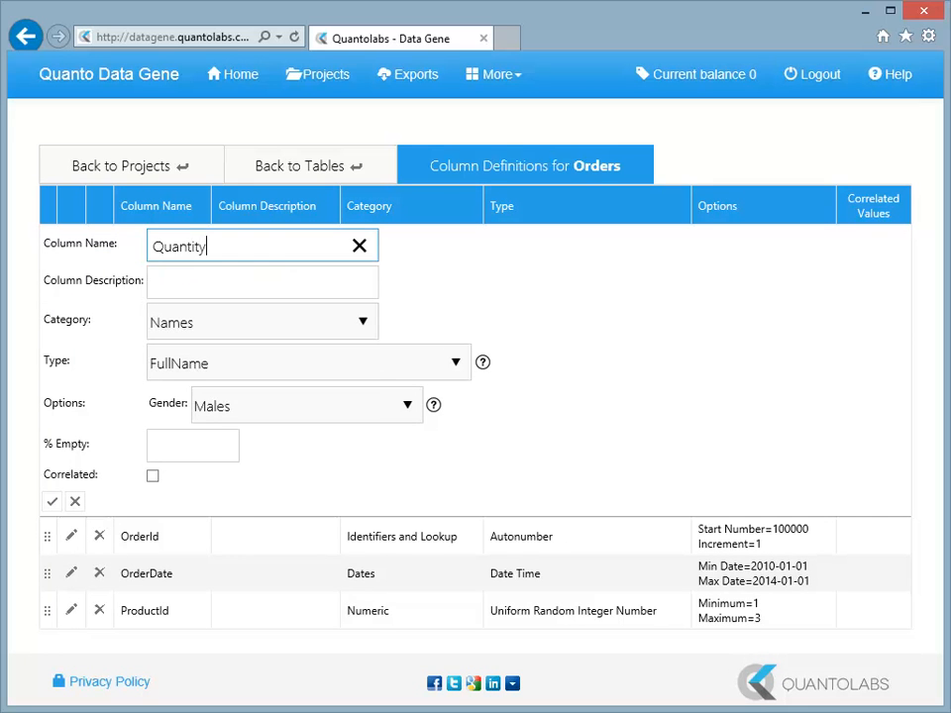
key(Tab)
key(Tab)
key(Down)
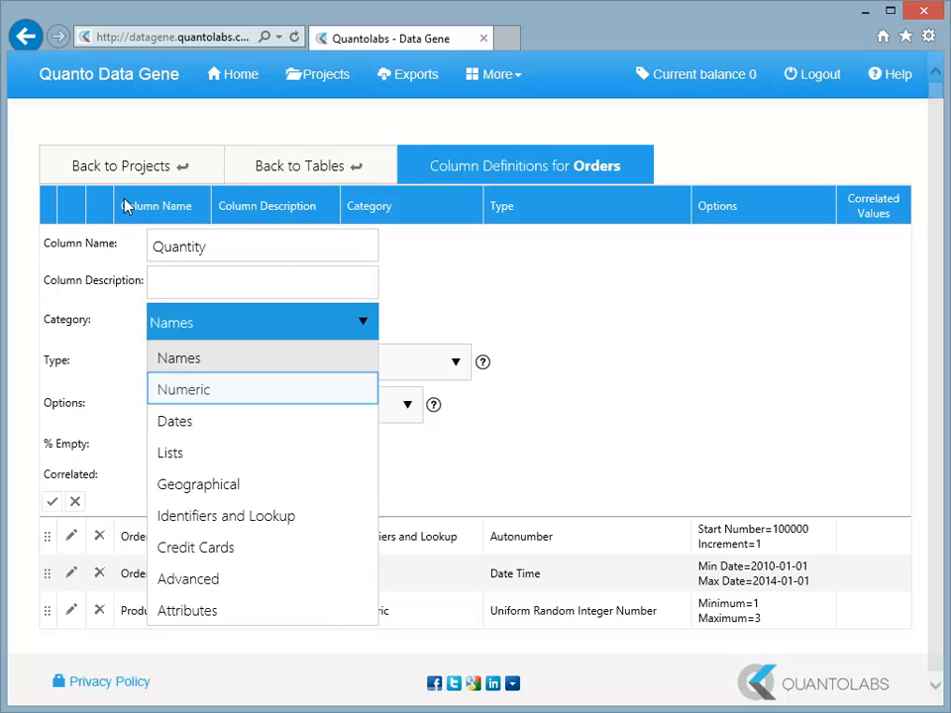
click(330, 391)
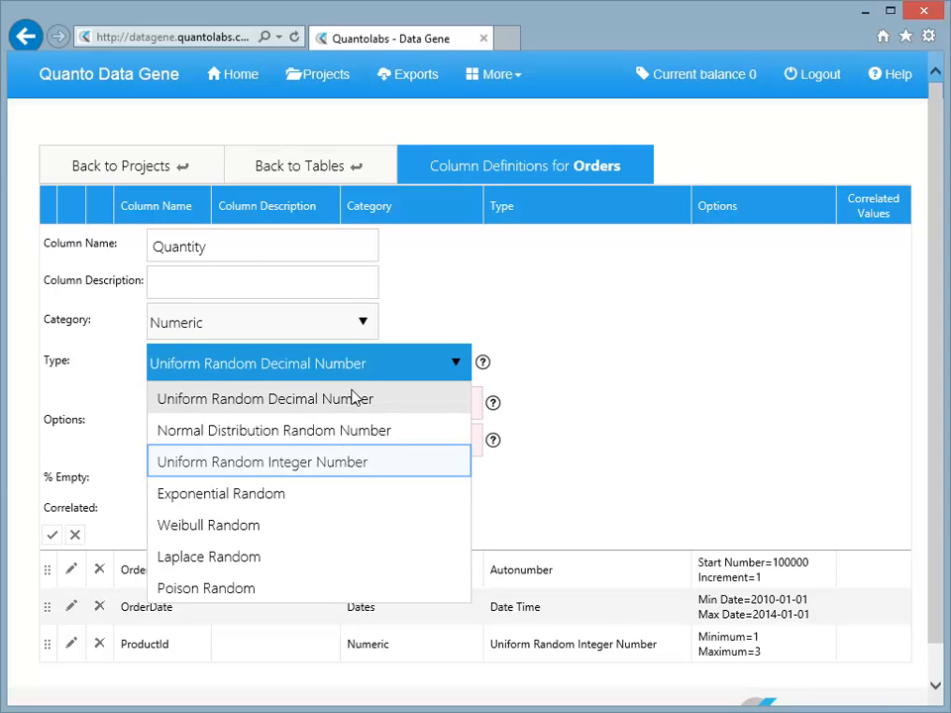
click(388, 462)
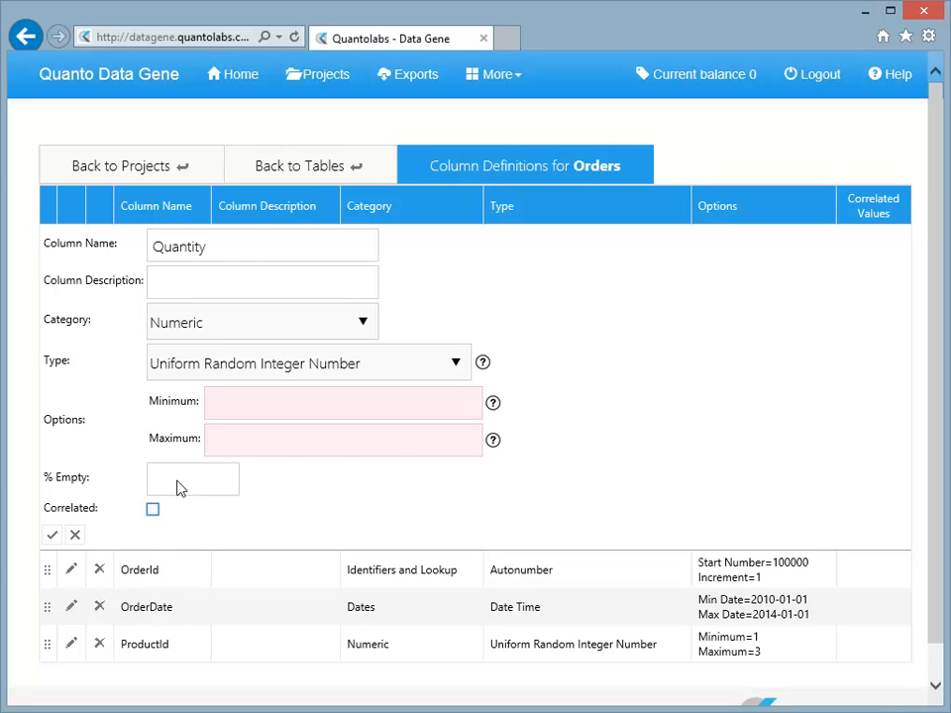
Make the Quantity column correlated, based on the ProductId column, and insert it
click(152, 509)
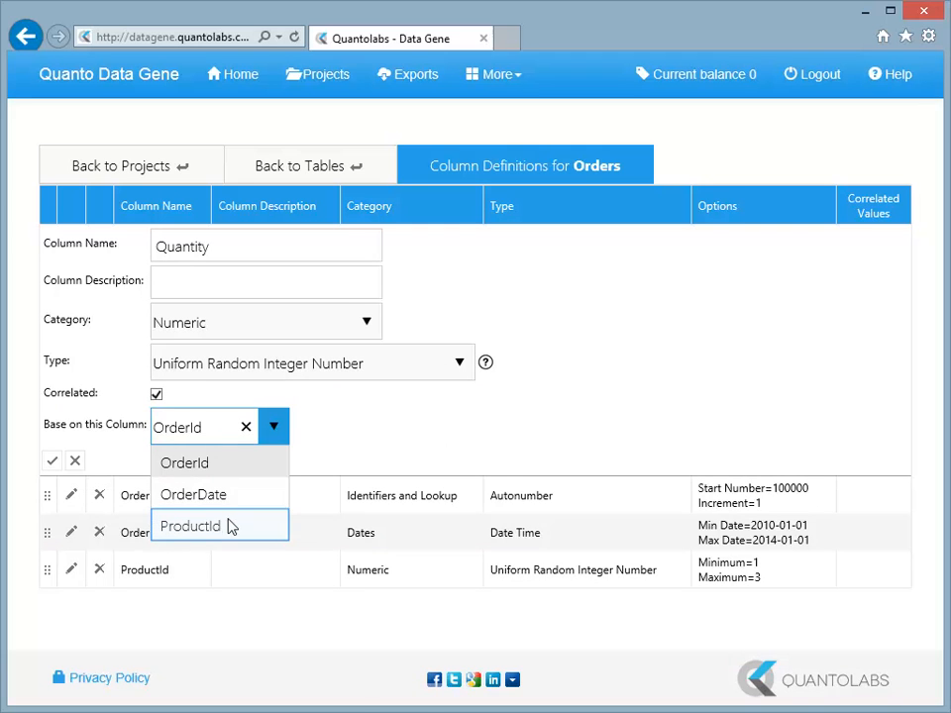
click(232, 530)
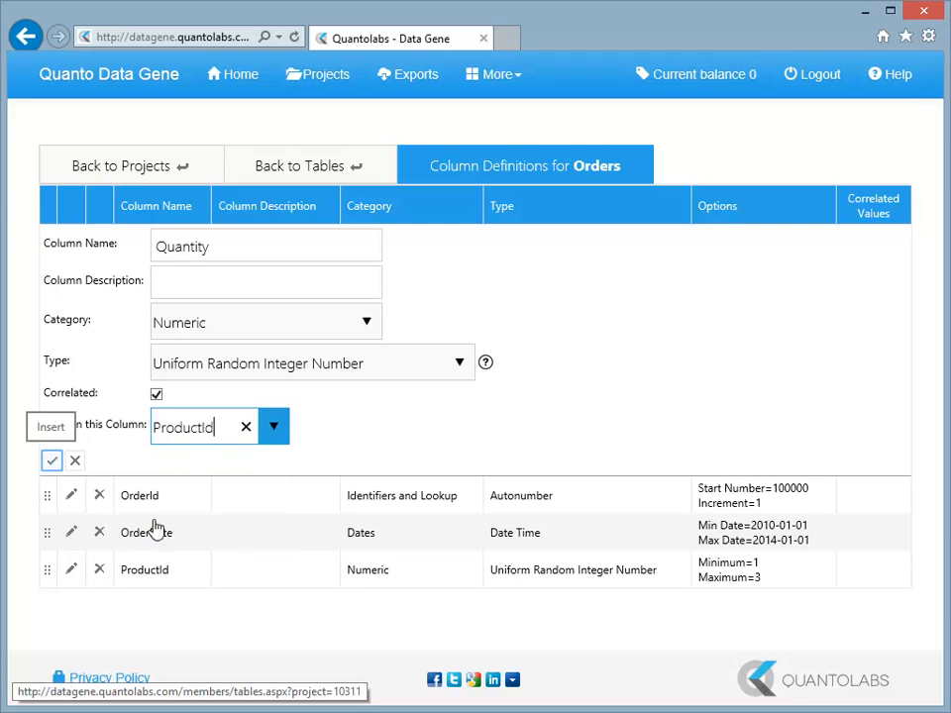
click(52, 463)
Add a correlated value for Quantity: value 1 with minimum 1 and maximum 3
click(108, 237)
text(1)
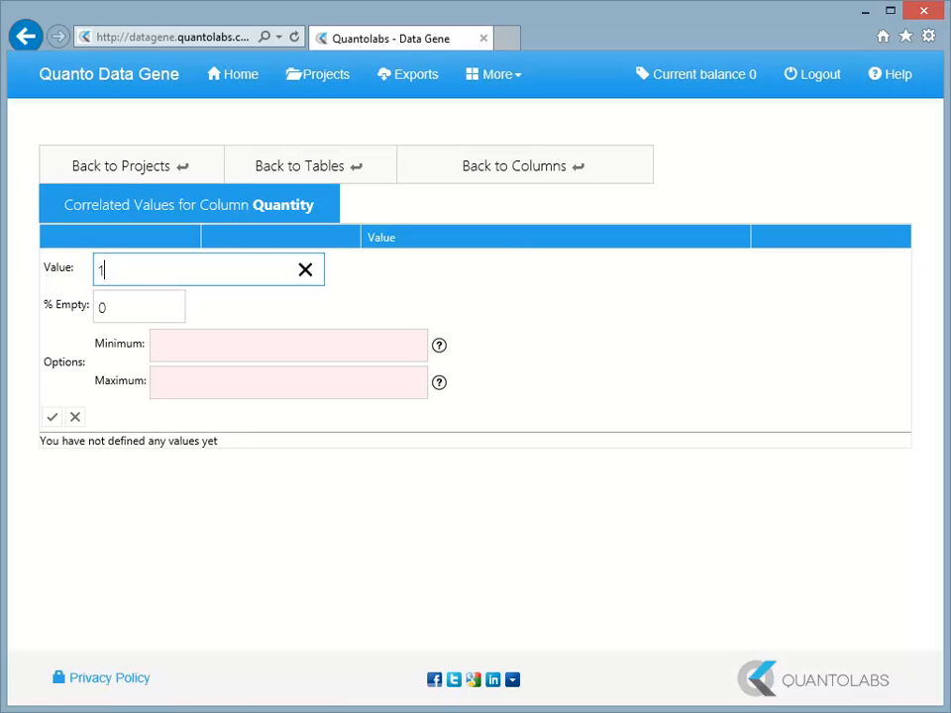
key(Tab)
text(1)
key(Tab)
text(3)
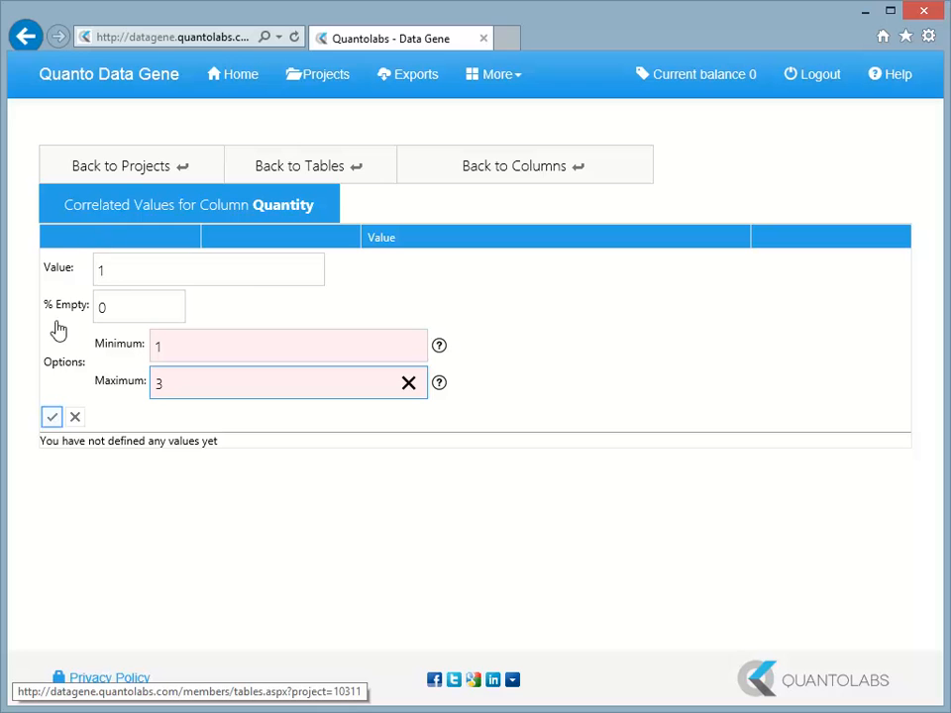
click(51, 416)
Add a correlated value for Quantity: value 2 with minimum 10 and maximum 20
click(99, 236)
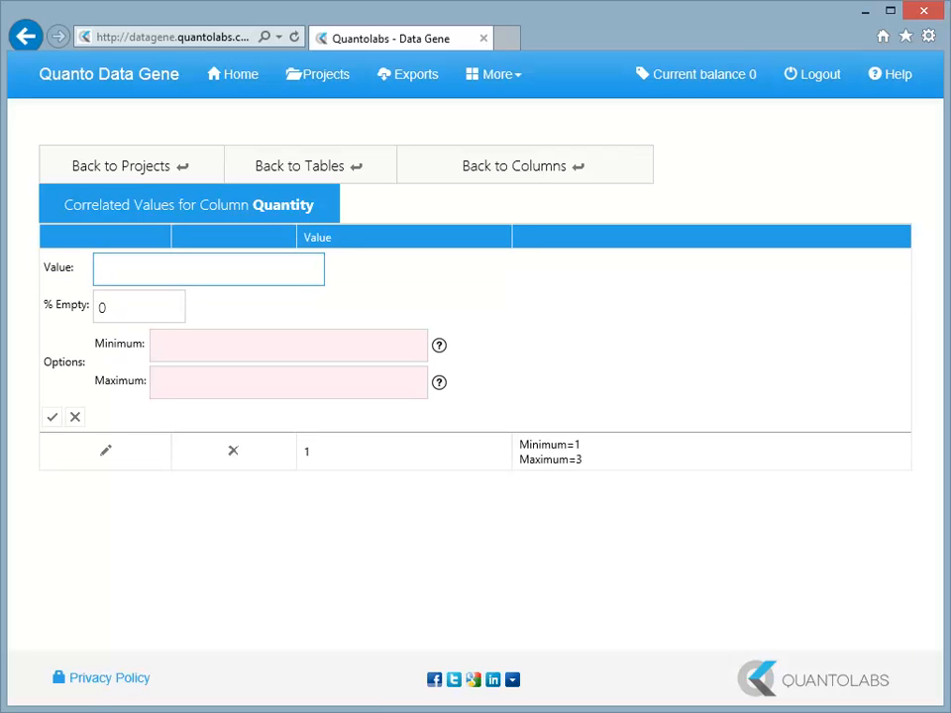
text(2)
key(Tab)
key(Tab)
text(10)
key(Tab)
text(20)
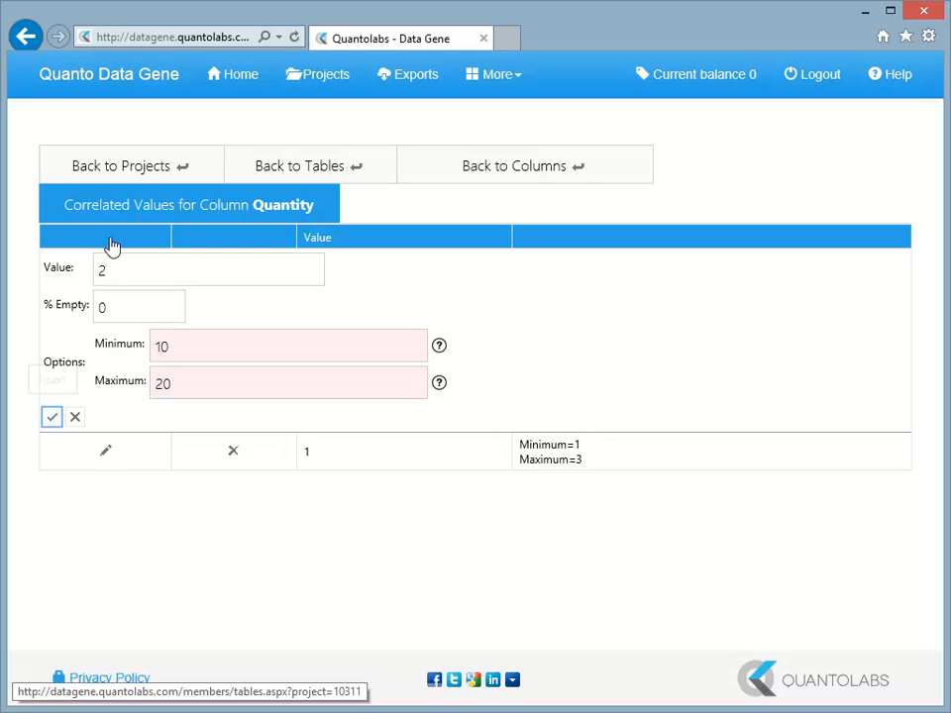
click(52, 416)
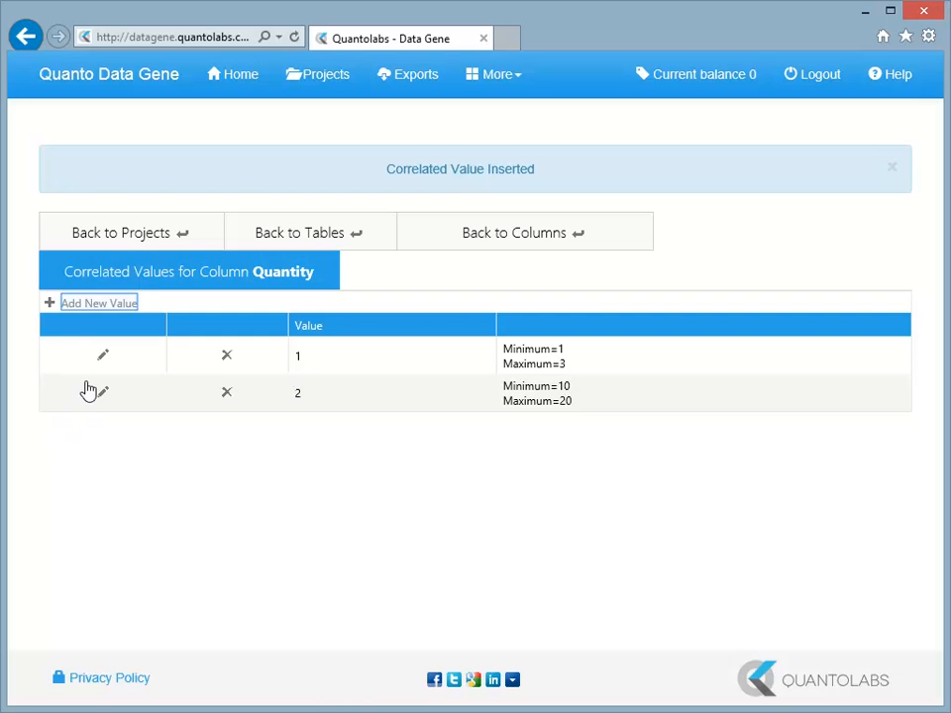
Add a correlated value for Quantity: value 3 with minimum 50 and maximum 100
click(97, 305)
text(3)
key(Tab)
key(Tab)
text(50)
key(Tab)
text(100)
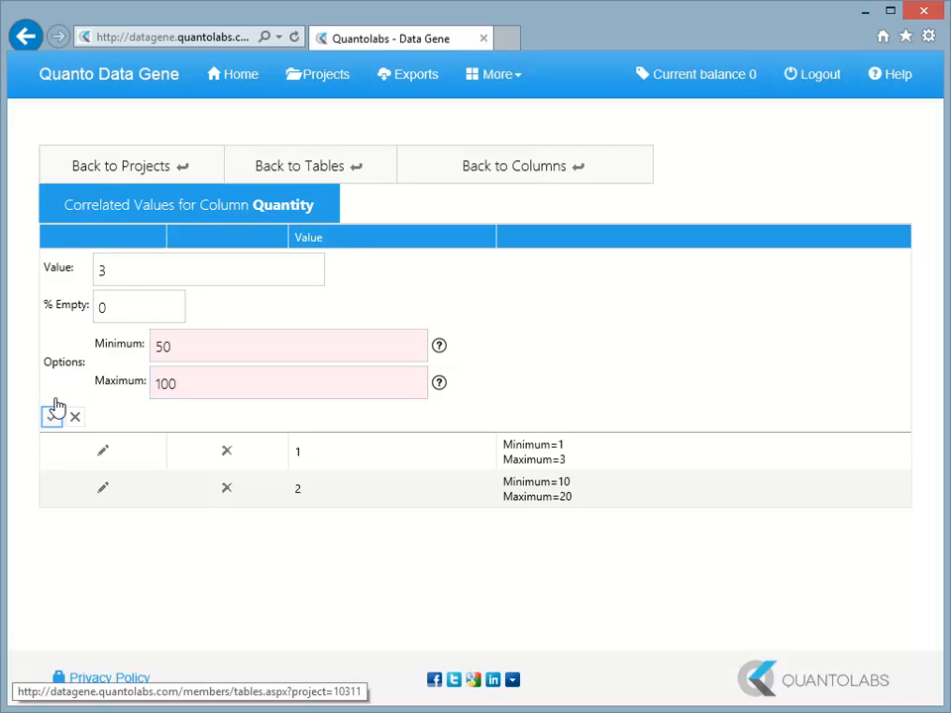
click(53, 417)
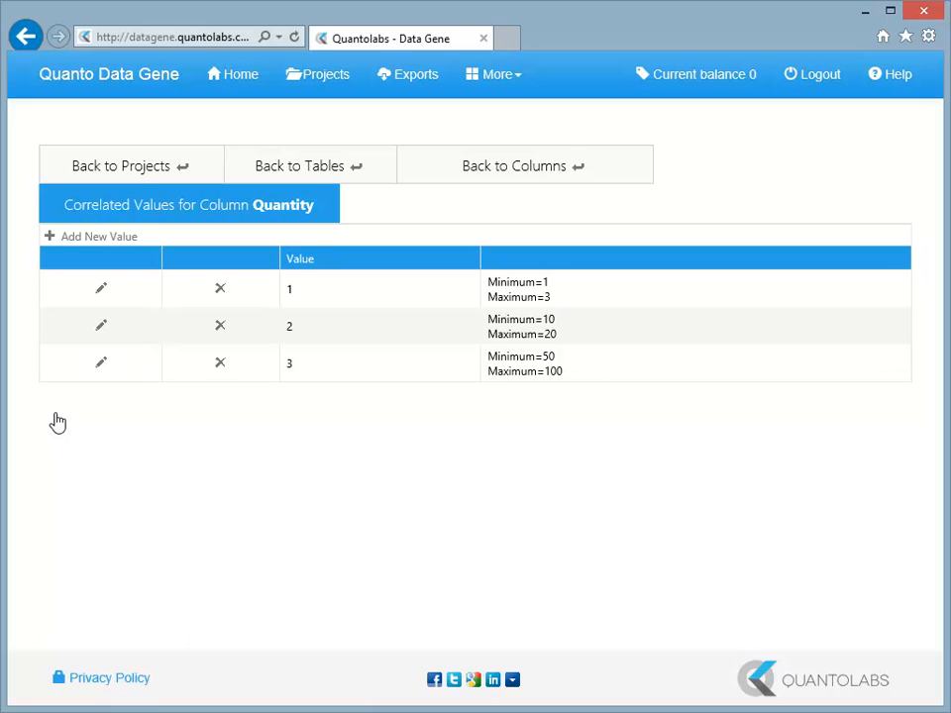
Return to the Orders columns and start a new UnitPrice column with category Numeric and type Normal Distribution Random Number
click(484, 177)
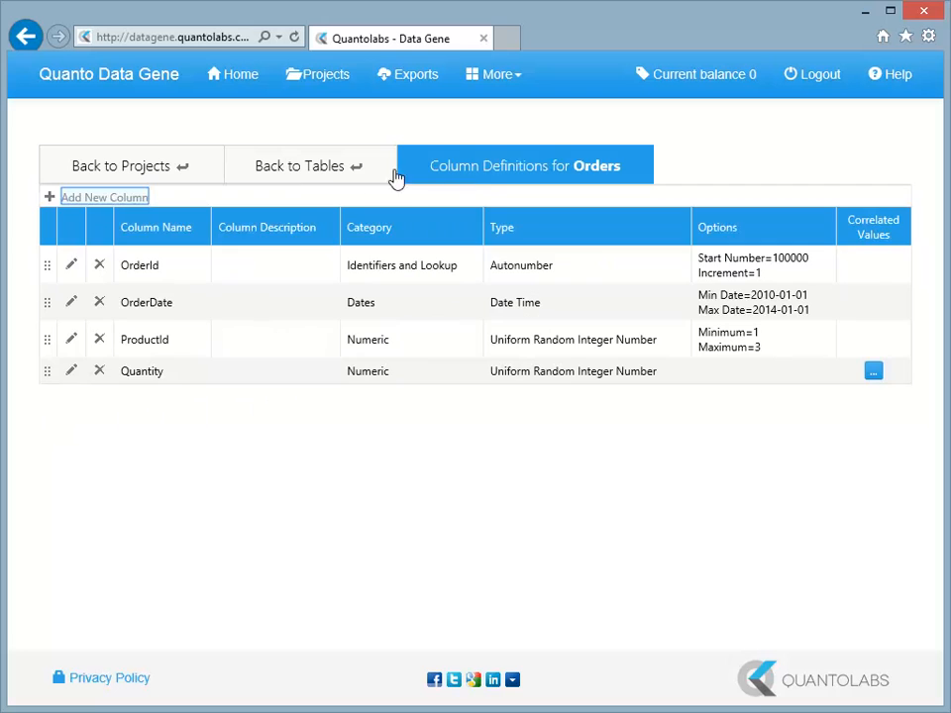
click(127, 198)
text(UnitPrice)
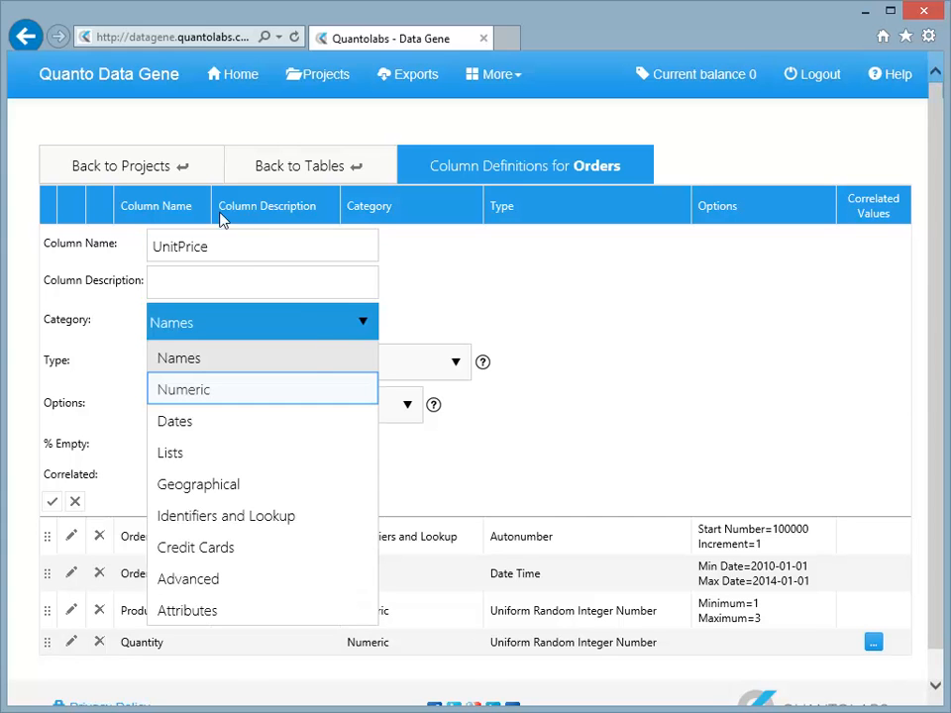
click(310, 389)
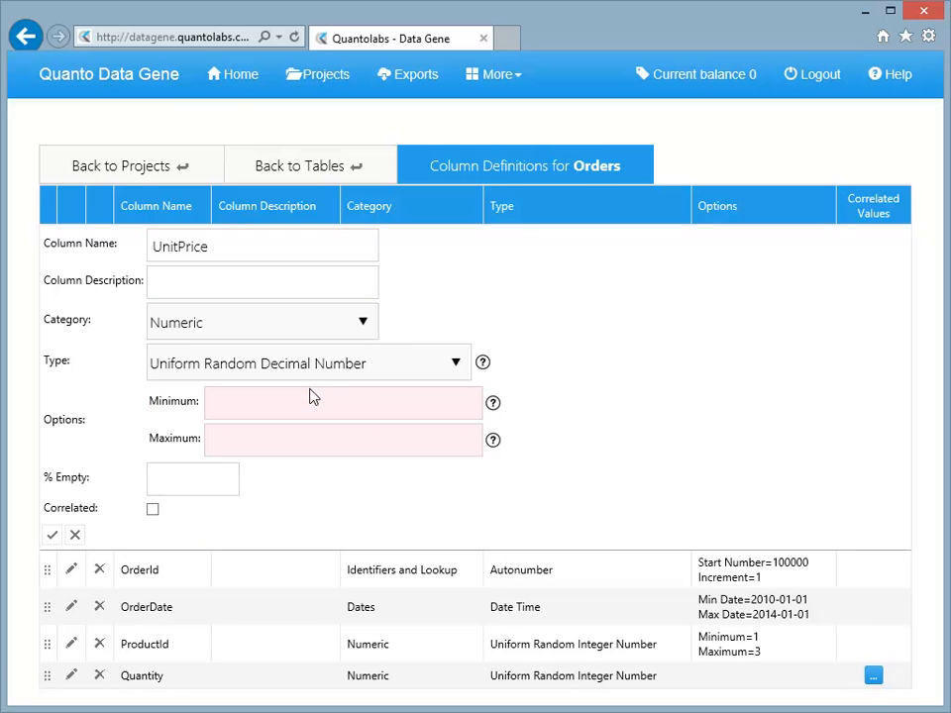
click(456, 365)
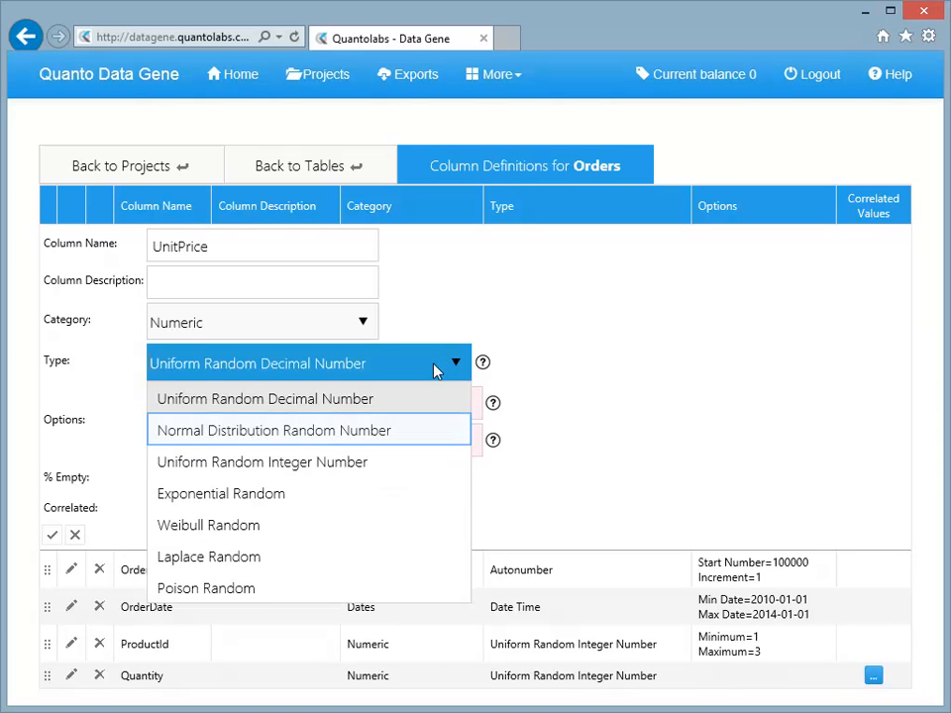
click(395, 433)
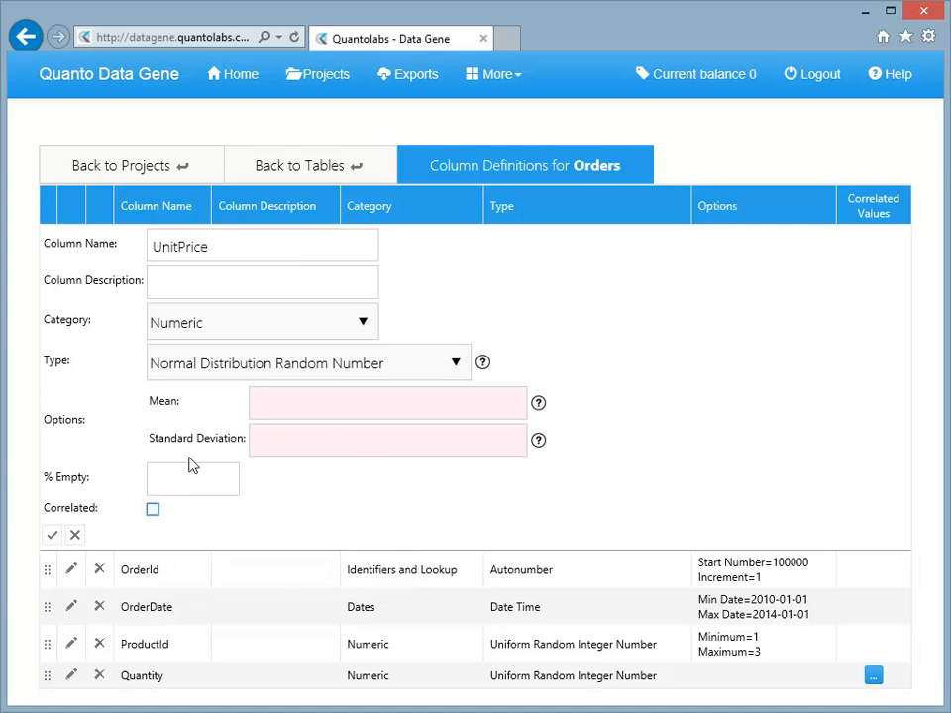
Make the UnitPrice column correlated, based on the ProductId column, and insert it
click(152, 509)
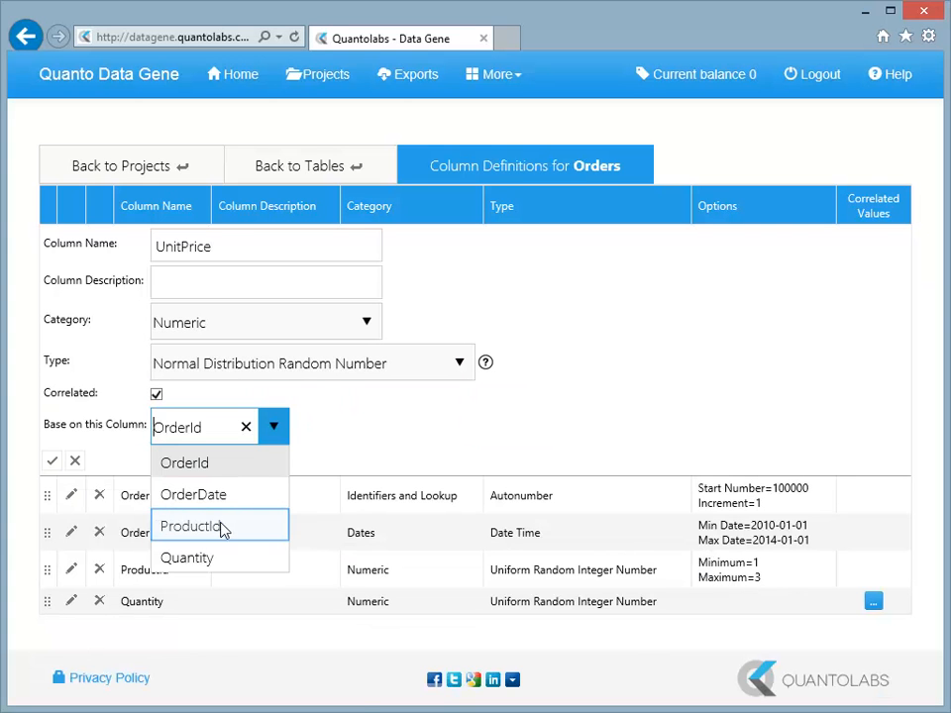
click(224, 528)
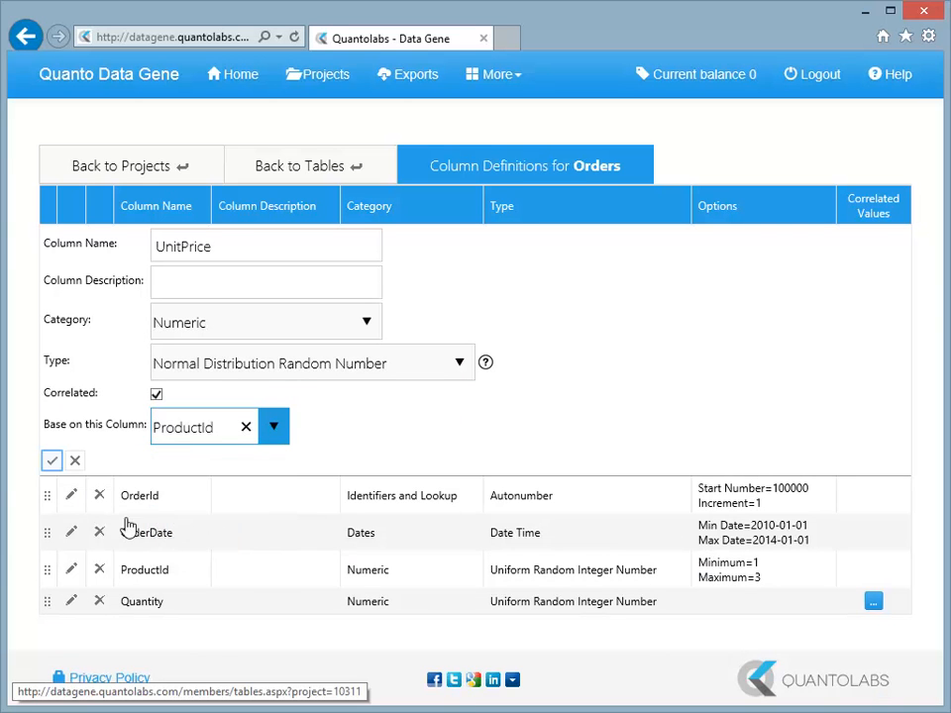
click(52, 459)
Add a correlated value for UnitPrice: value 1 with mean 10.99 and standard deviation 0
click(109, 308)
text(1)
key(Tab)
key(Tab)
text(10.99)
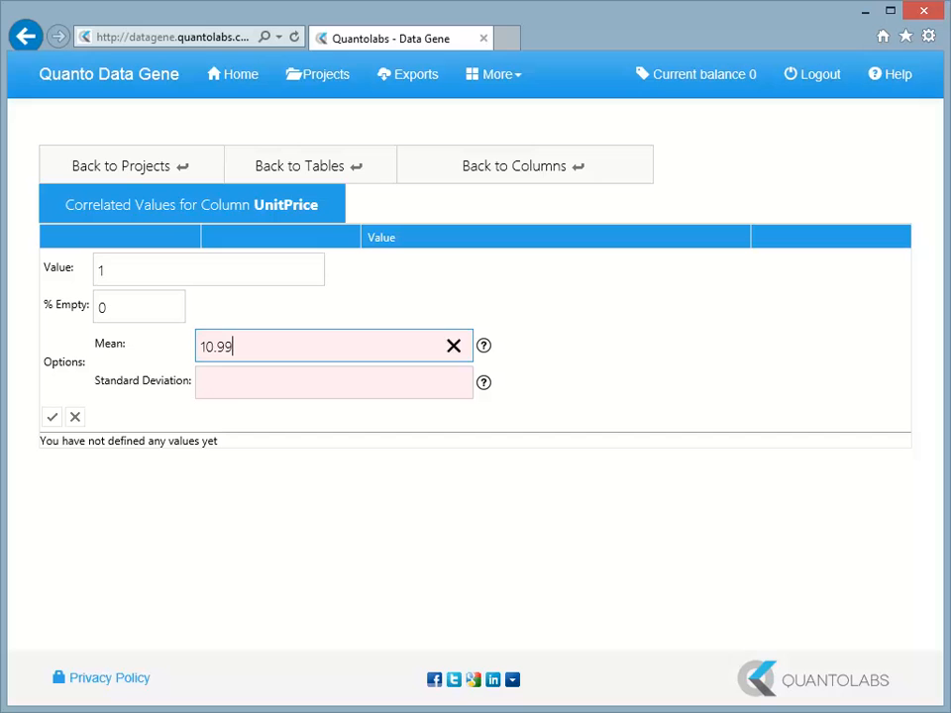
key(Tab)
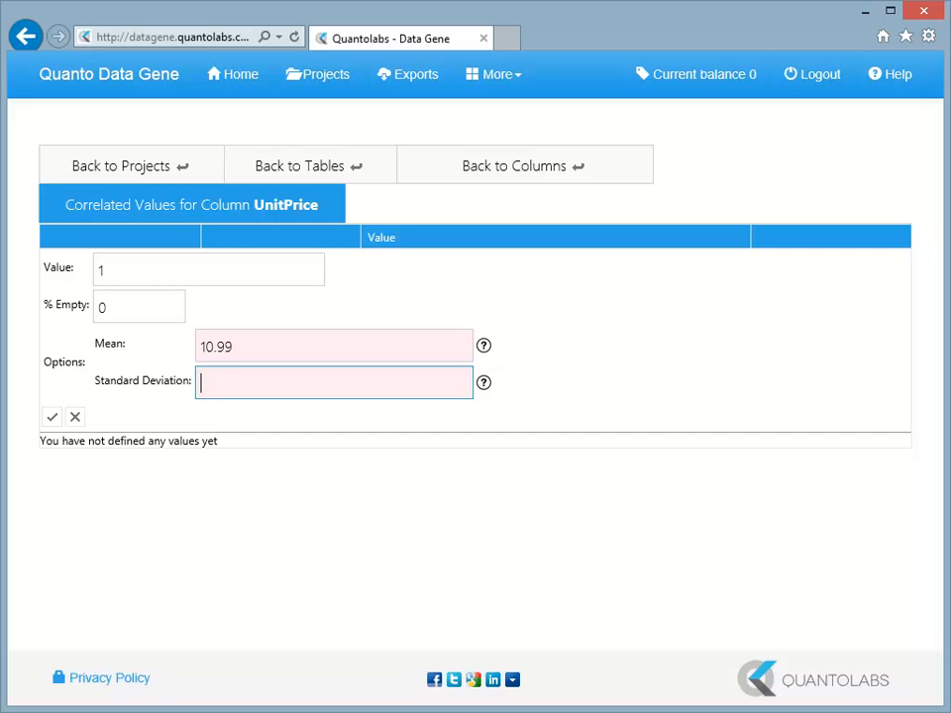
text(0)
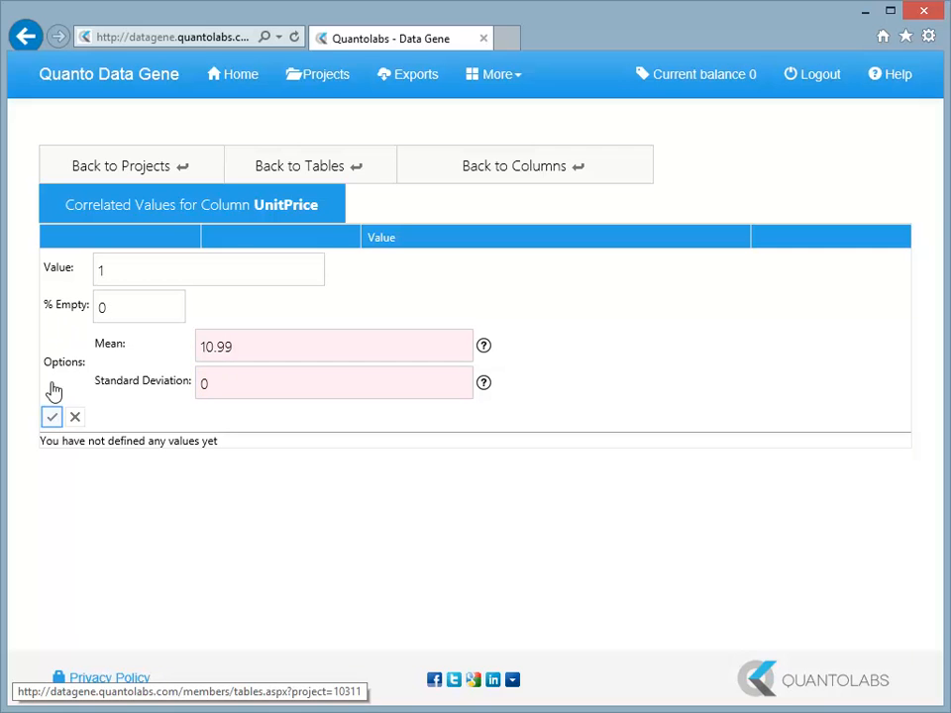
click(52, 417)
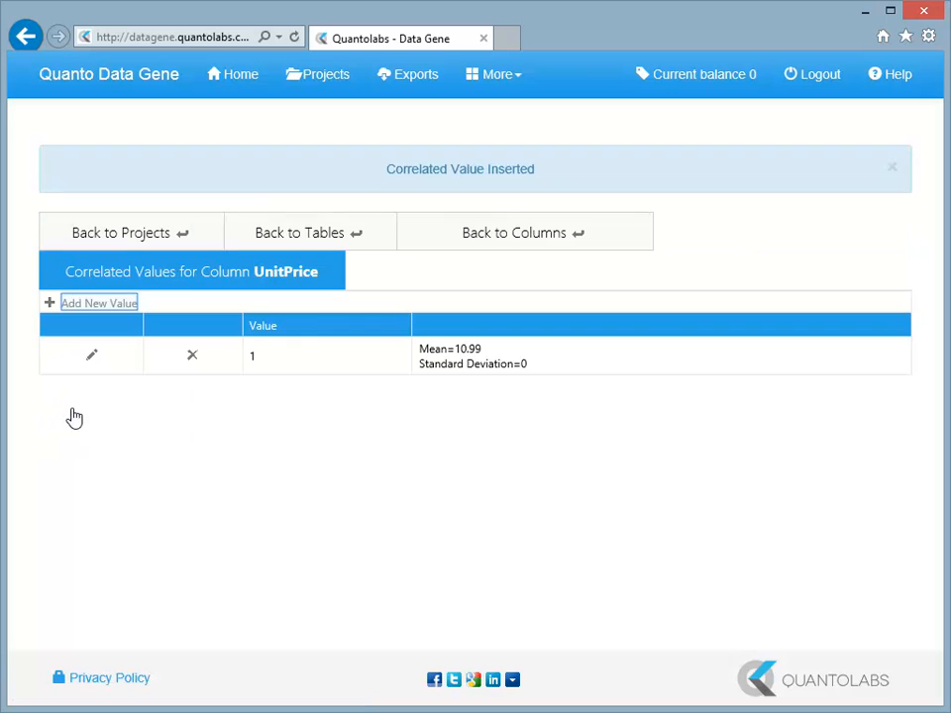
Add a correlated value for UnitPrice: value 2 with mean 2.5 and standard deviation 0
click(99, 305)
text(2)
key(Tab)
key(Tab)
text(2.5)
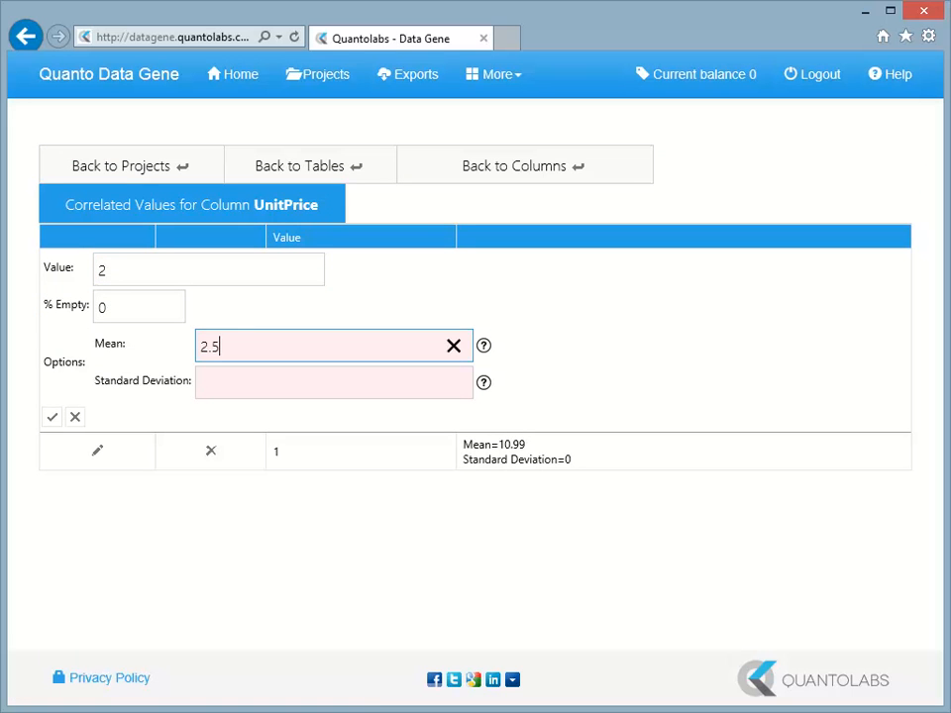
key(Tab)
text(0)
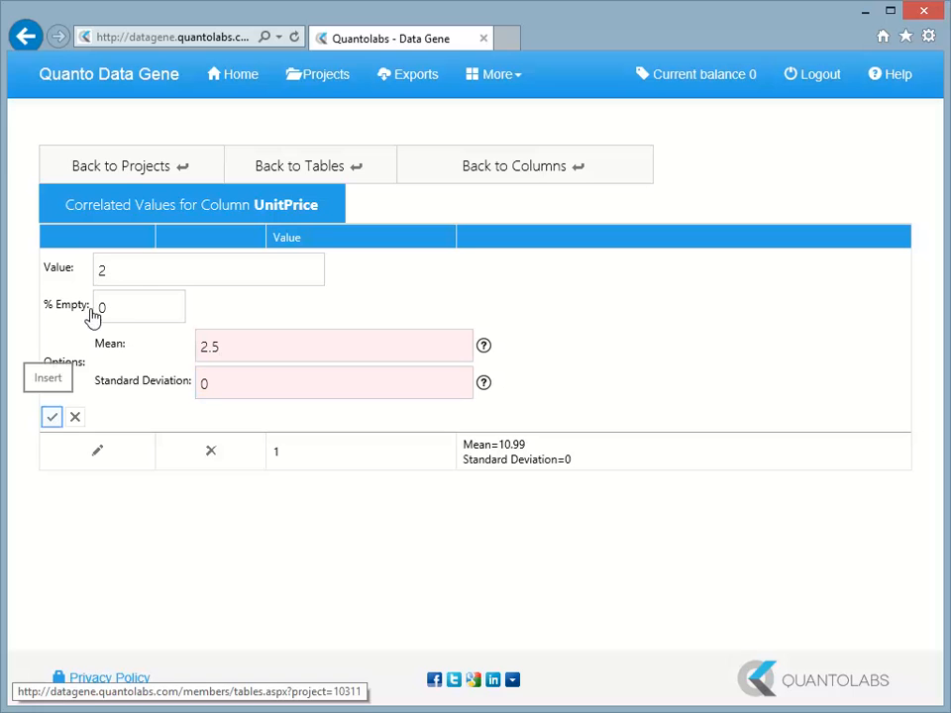
click(53, 417)
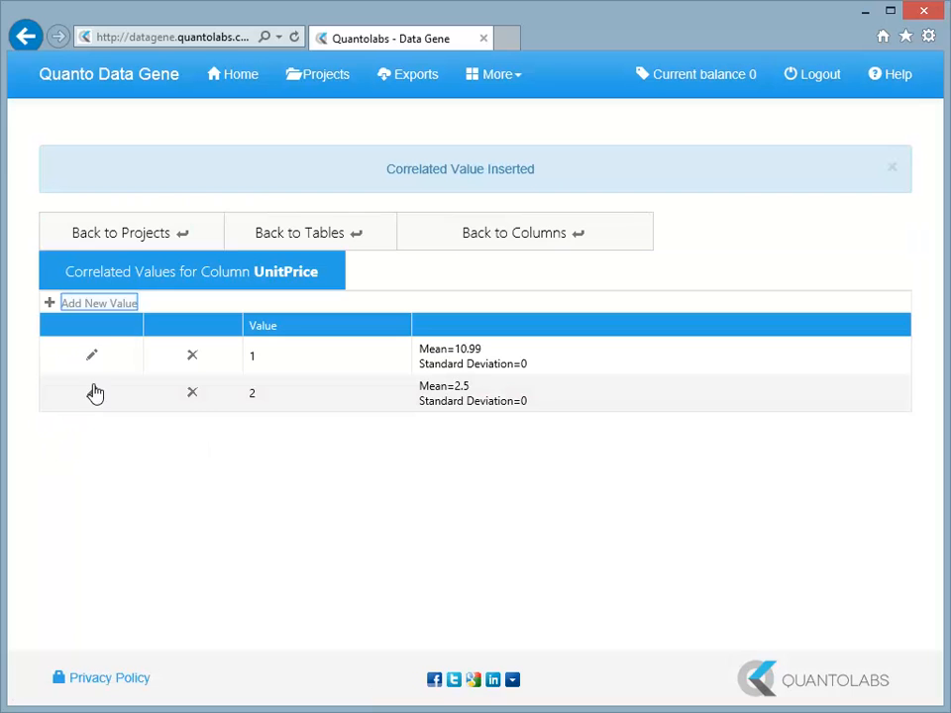
Add a correlated value for UnitPrice: value 3 with mean 0.99 and standard deviation 0
click(104, 303)
text(3)
key(Tab)
text(0.99)
key(Tab)
text(0)
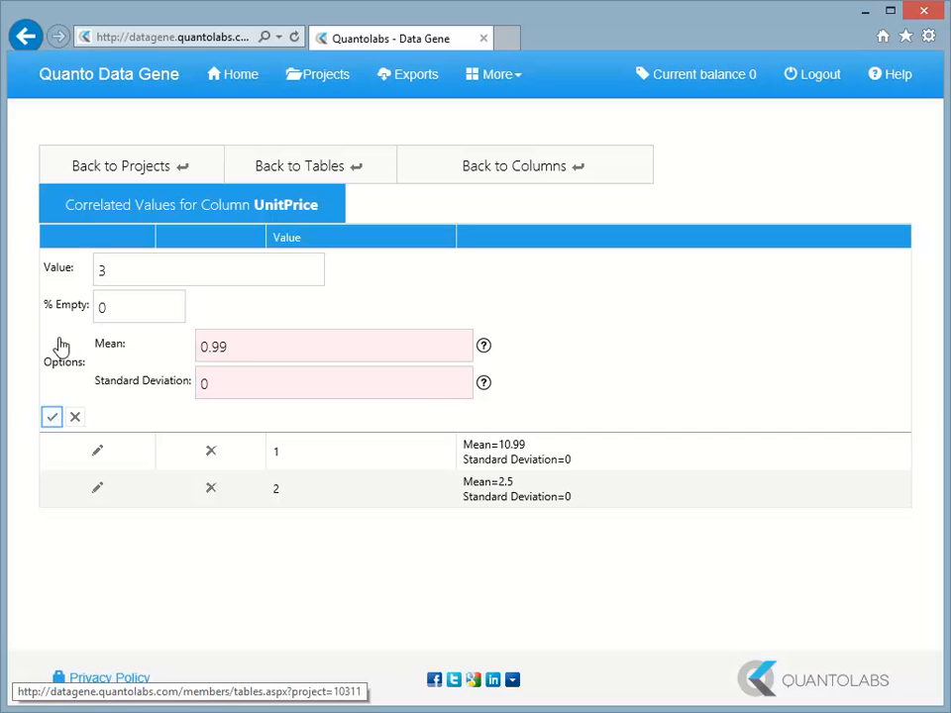
click(52, 417)
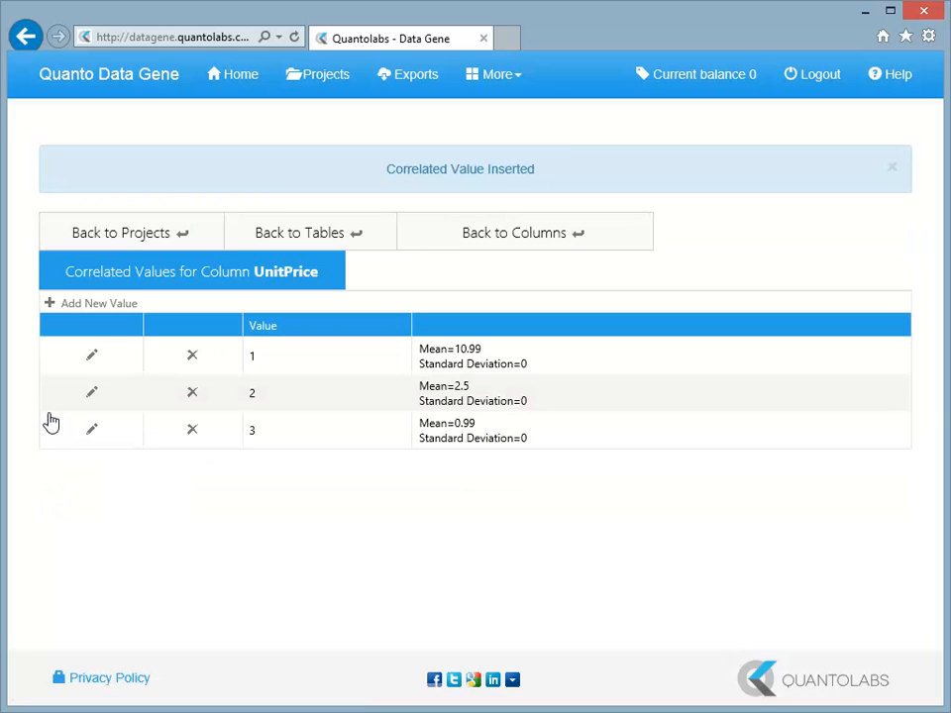
Return to the Orders columns and start a new OrderAmount column with category Advanced and type SQL Expression
click(483, 177)
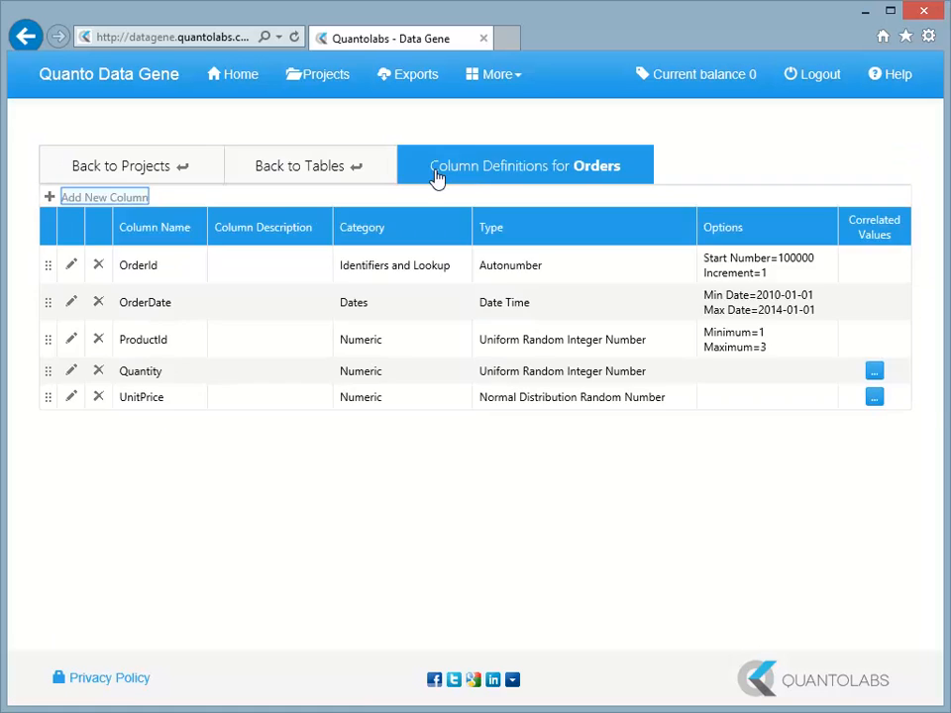
click(119, 201)
text(OrderAmount)
key(Tab)
key(Tab)
key(alt+Down)
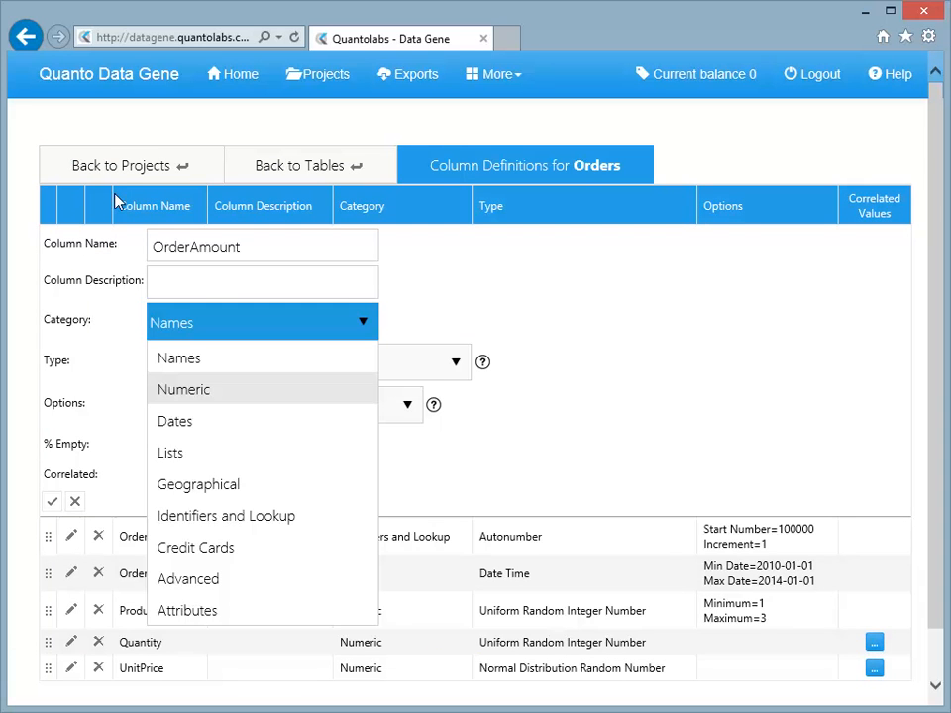
click(291, 571)
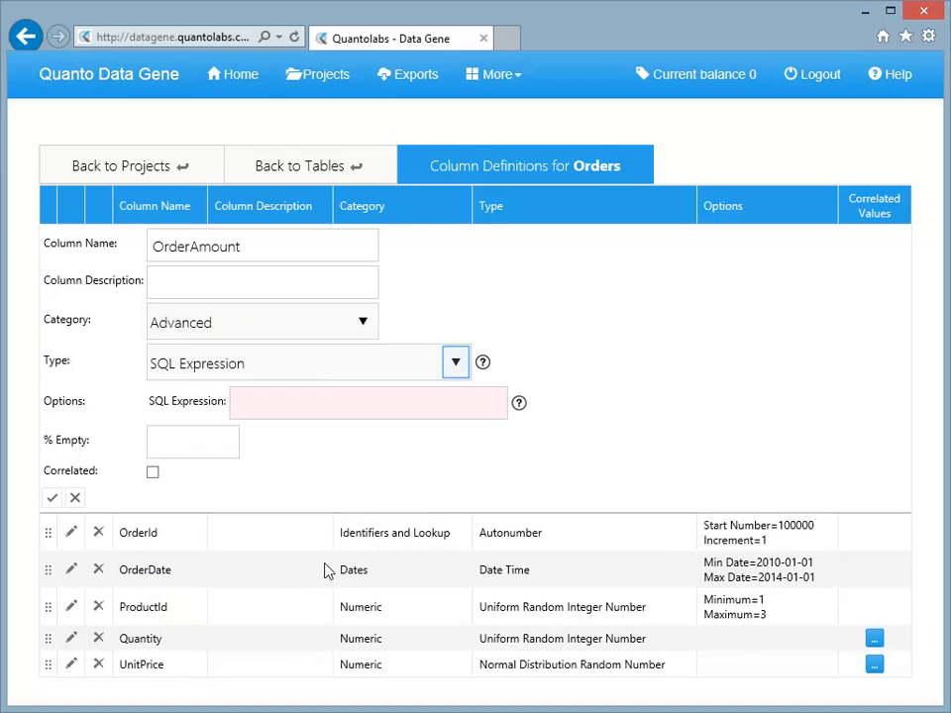
click(459, 366)
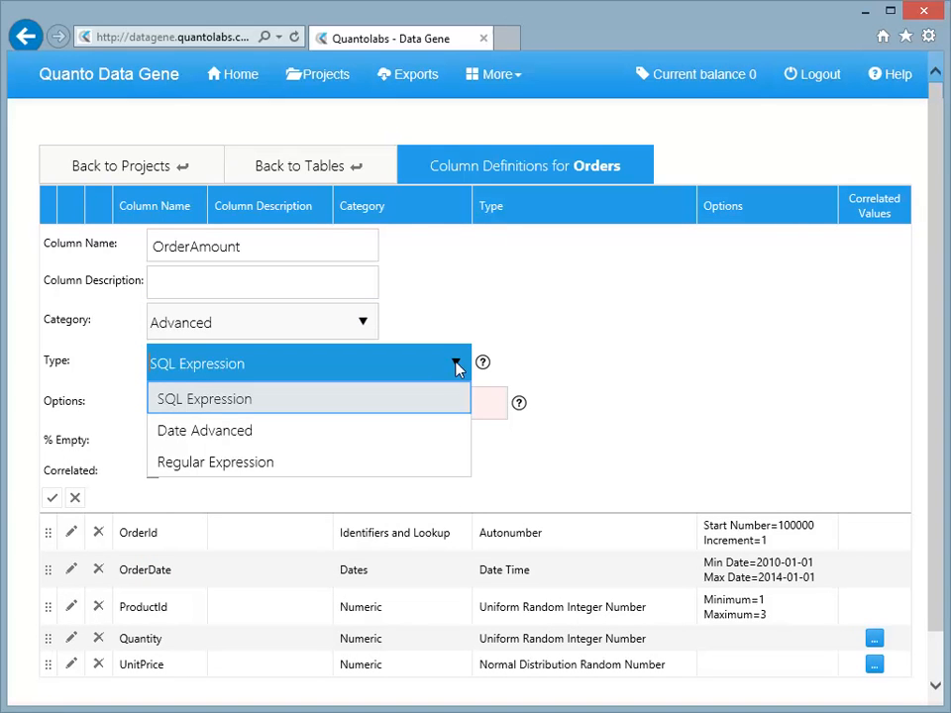
click(423, 400)
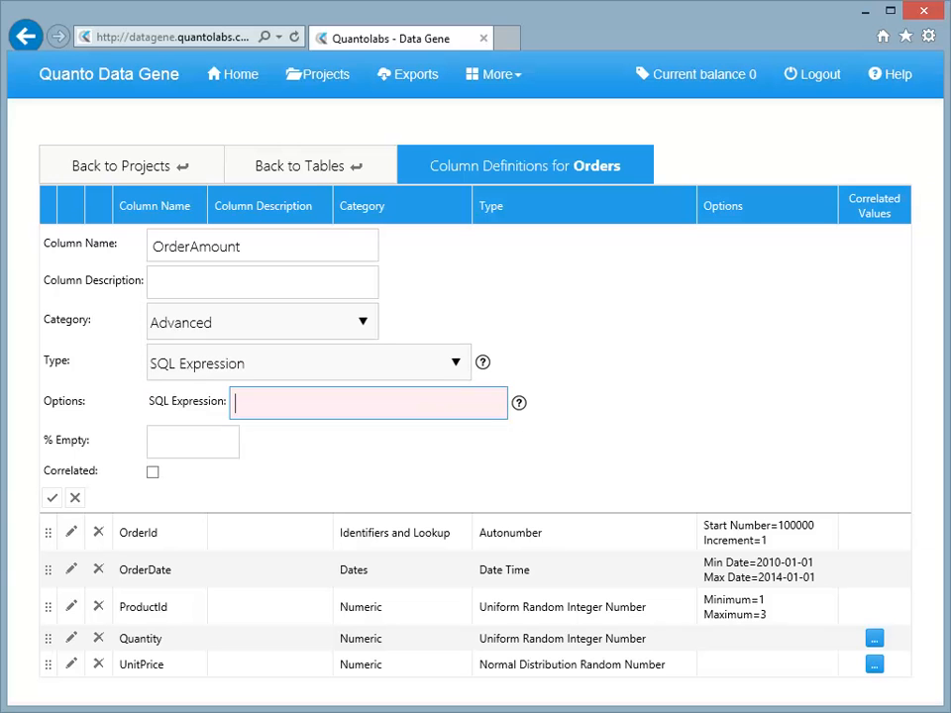
Set the OrderAmount column's SQL expression to [Quantity] * [UnitPrice] and insert the column
text([Quantity])
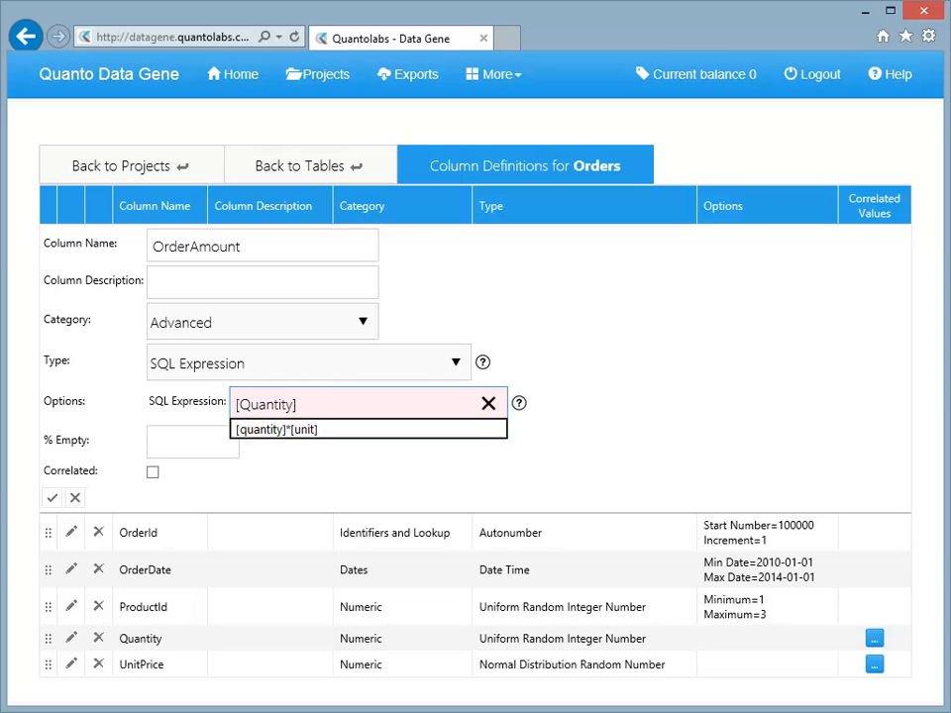
text( * [UnitPrice])
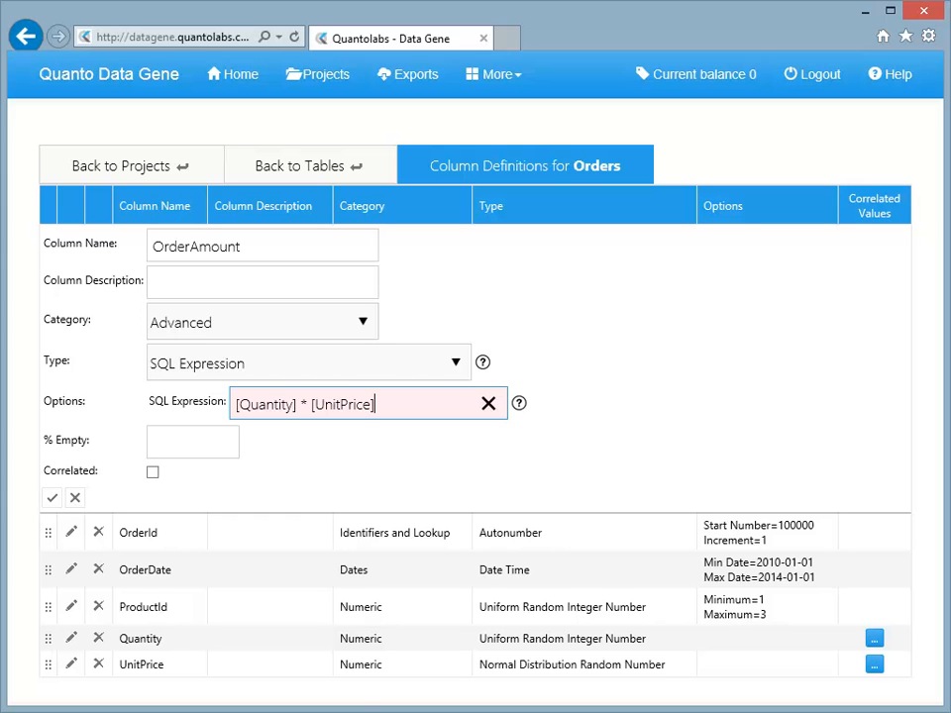
click(52, 498)
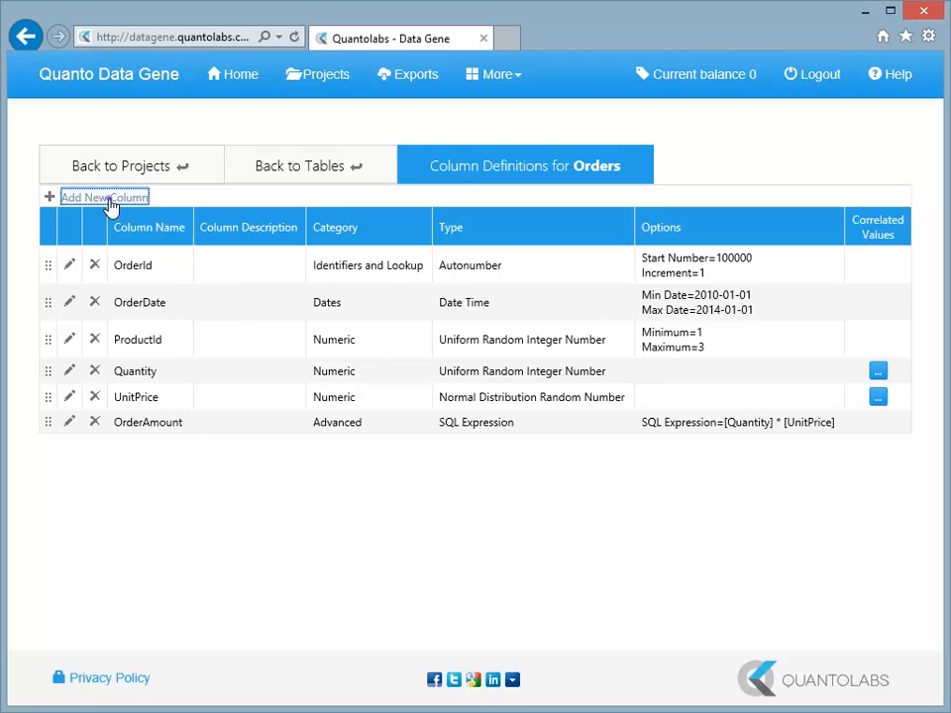
Start a new CustomerId column in Orders with category Identifiers and Lookup and type Reference Join
click(110, 200)
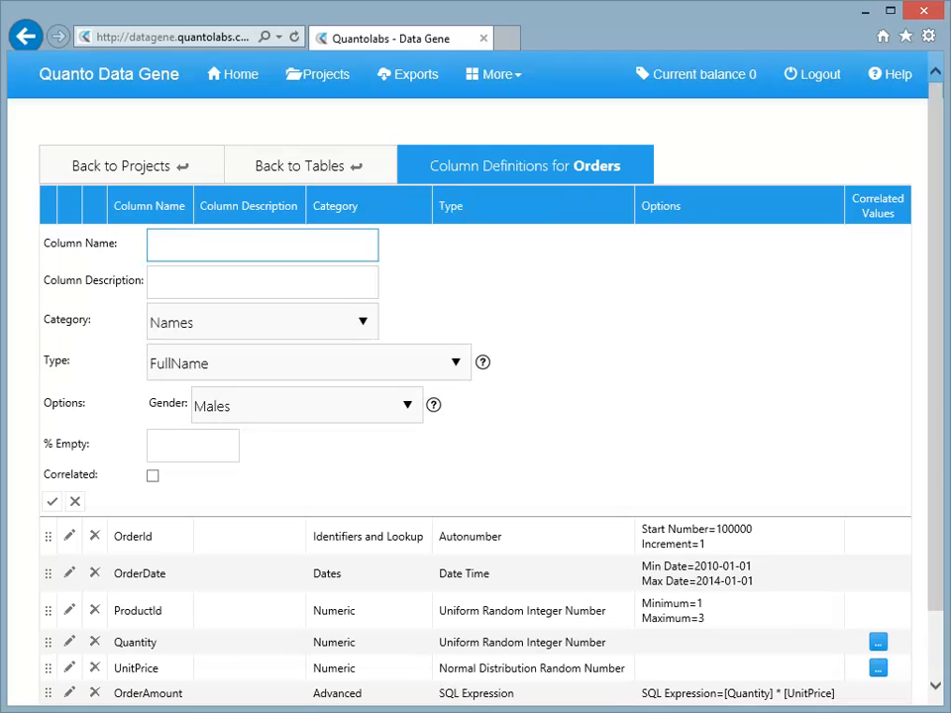
text(CustomerId)
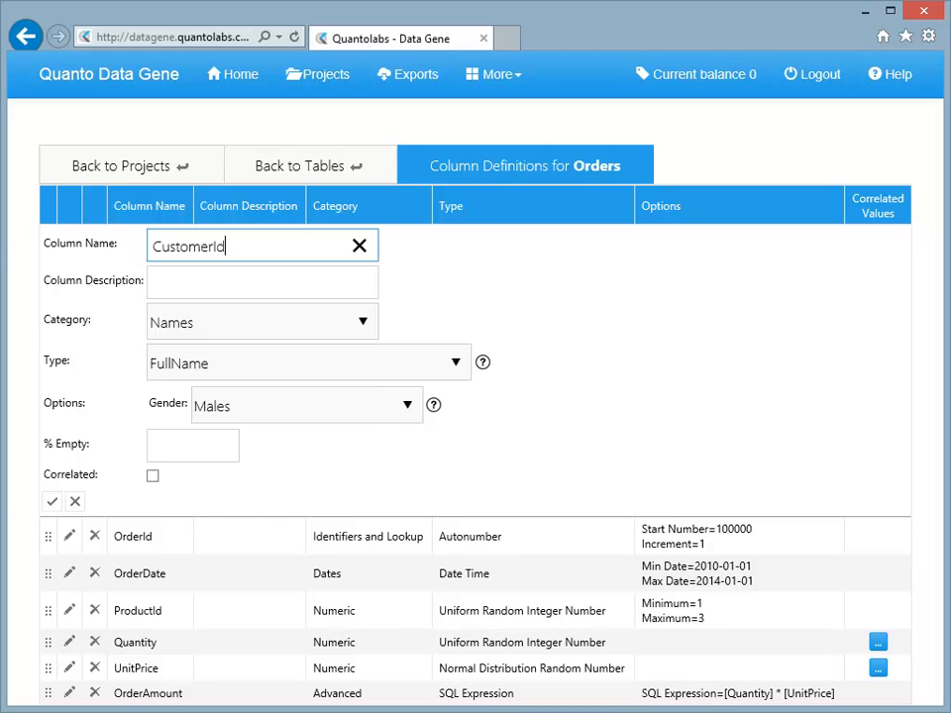
key(Tab)
key(Tab)
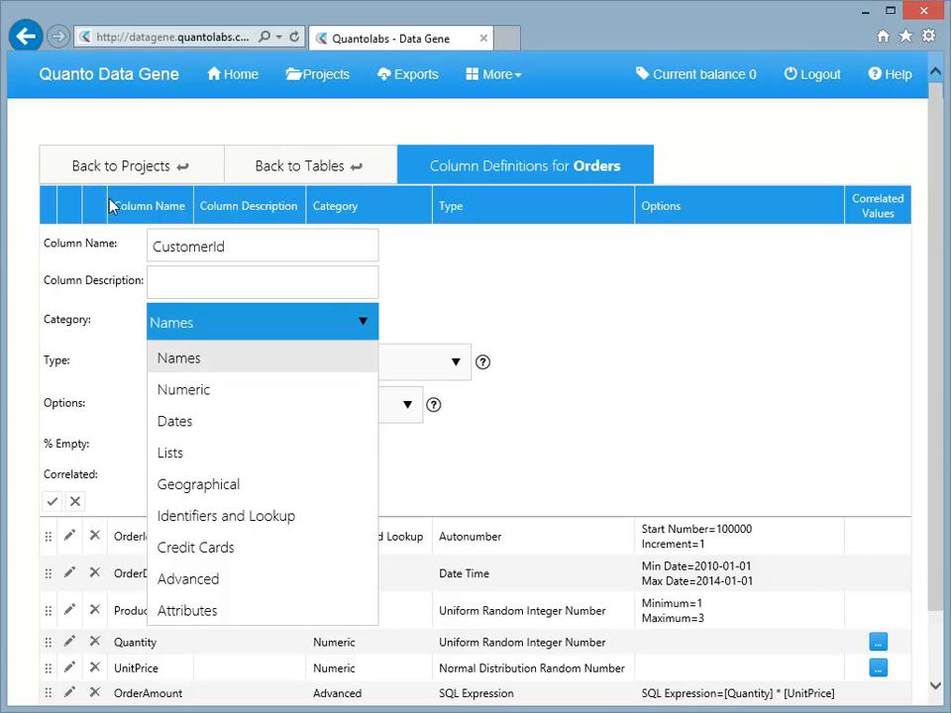
key(i)
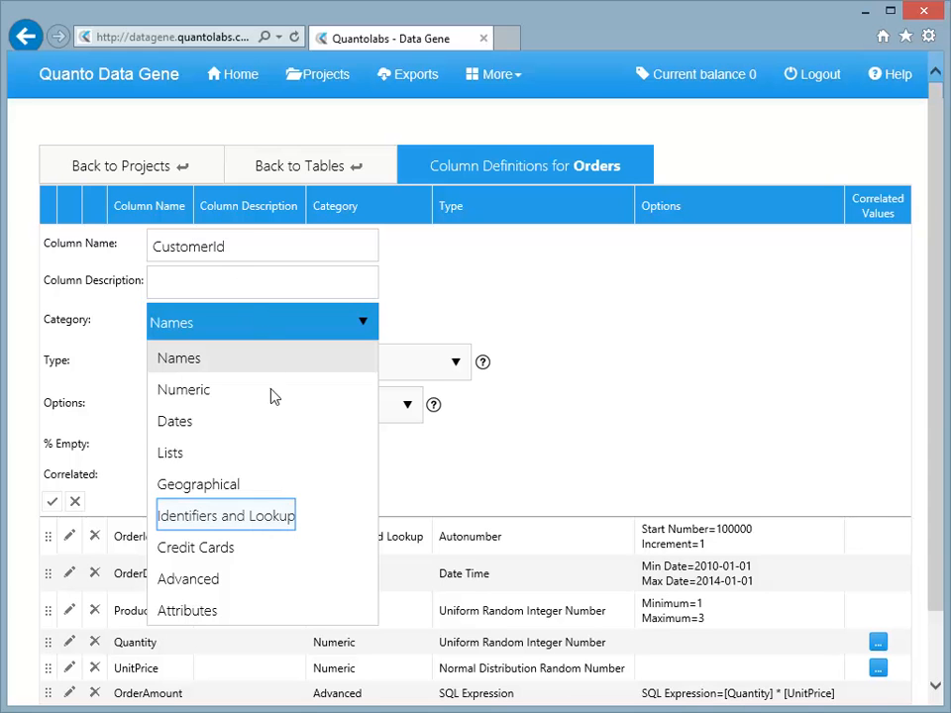
click(339, 516)
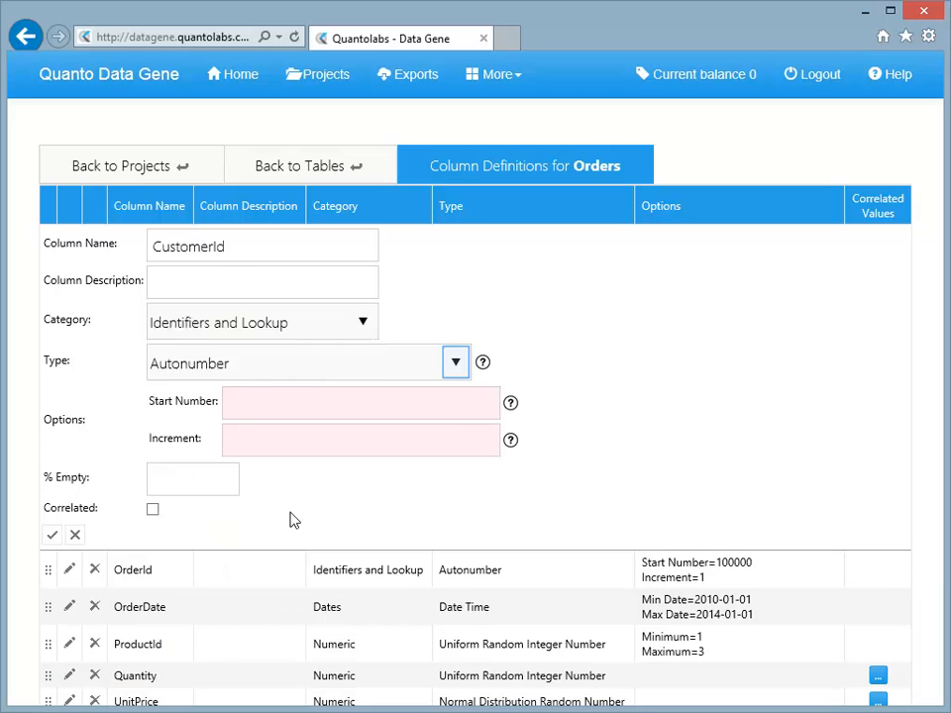
click(461, 367)
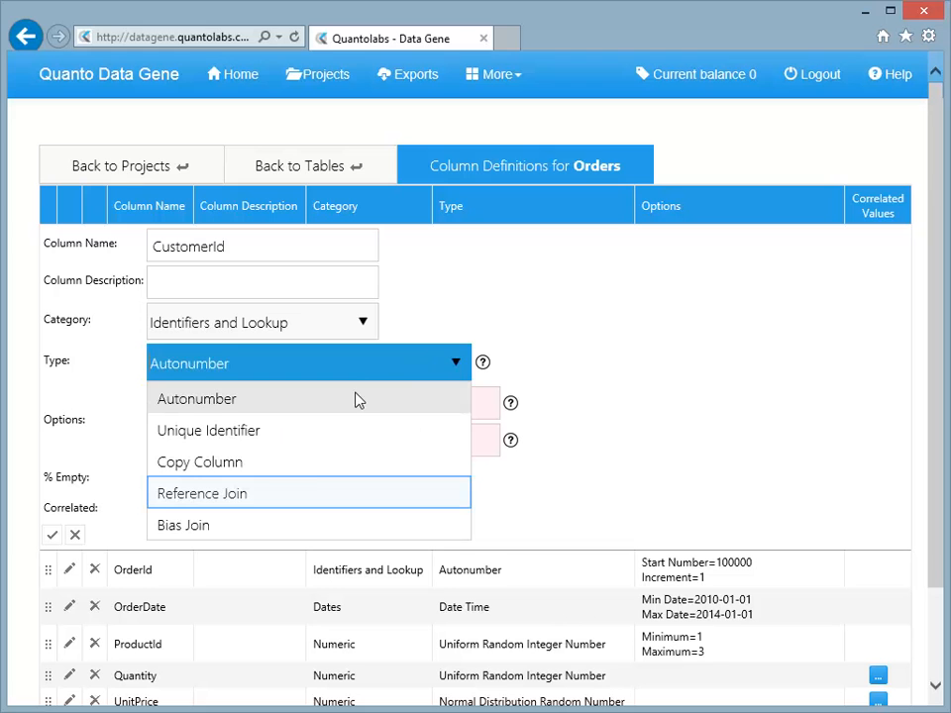
click(318, 493)
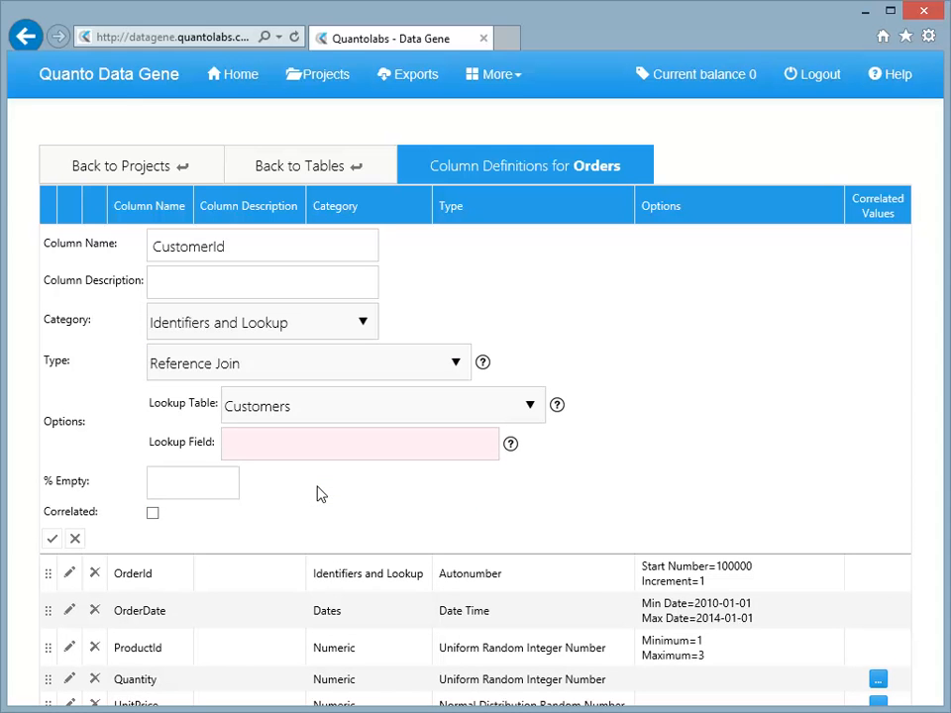
Set the CustomerId column's lookup table to Customers and its lookup field to [CustomerId], and insert the column
click(533, 408)
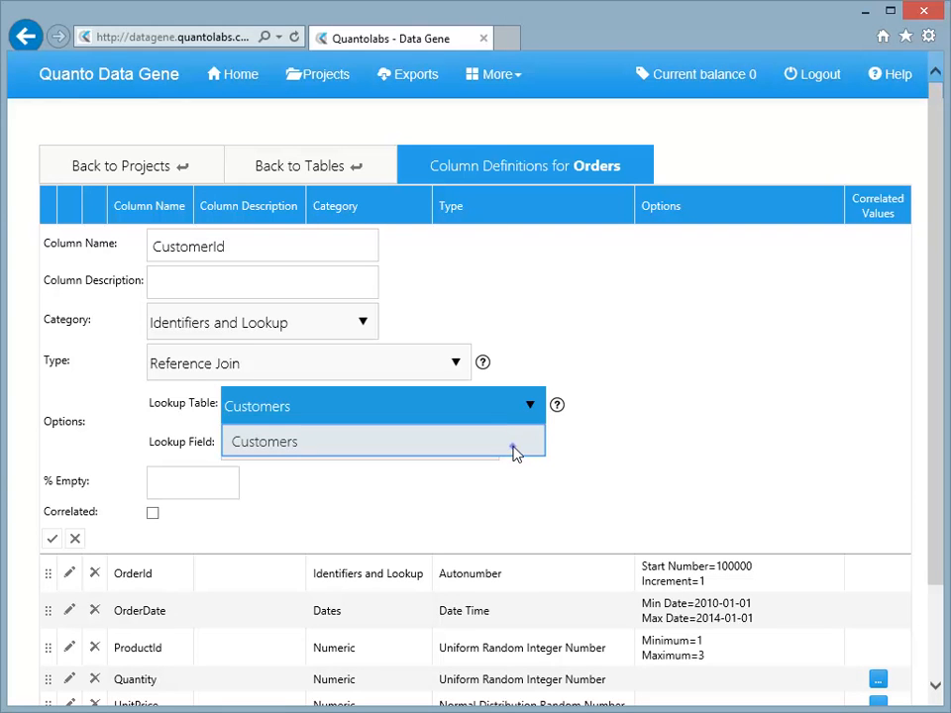
click(514, 441)
click(514, 443)
text([CustomerId])
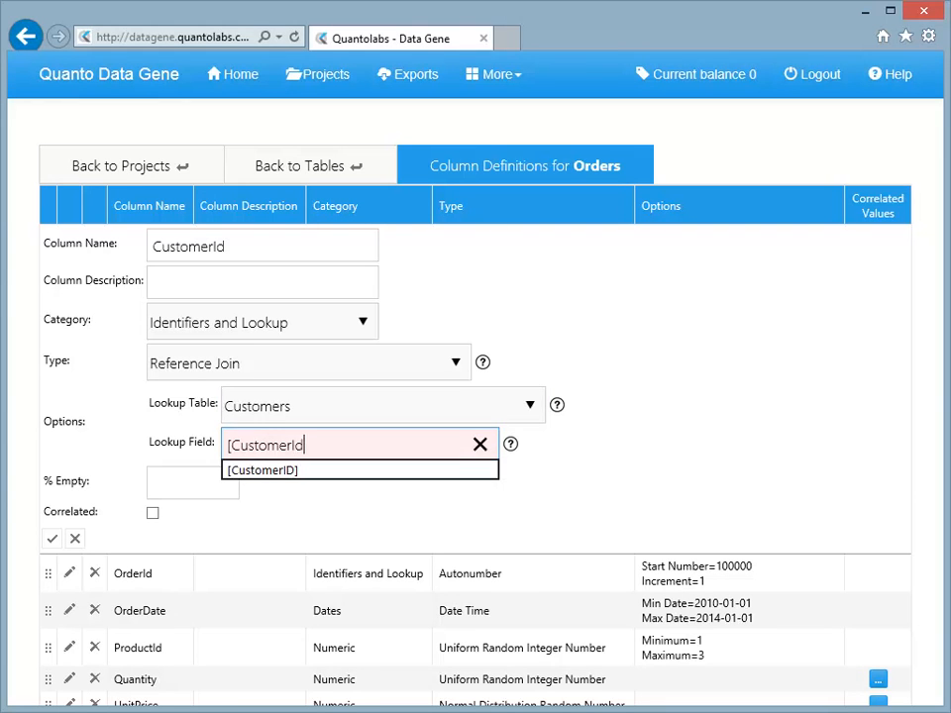
click(52, 538)
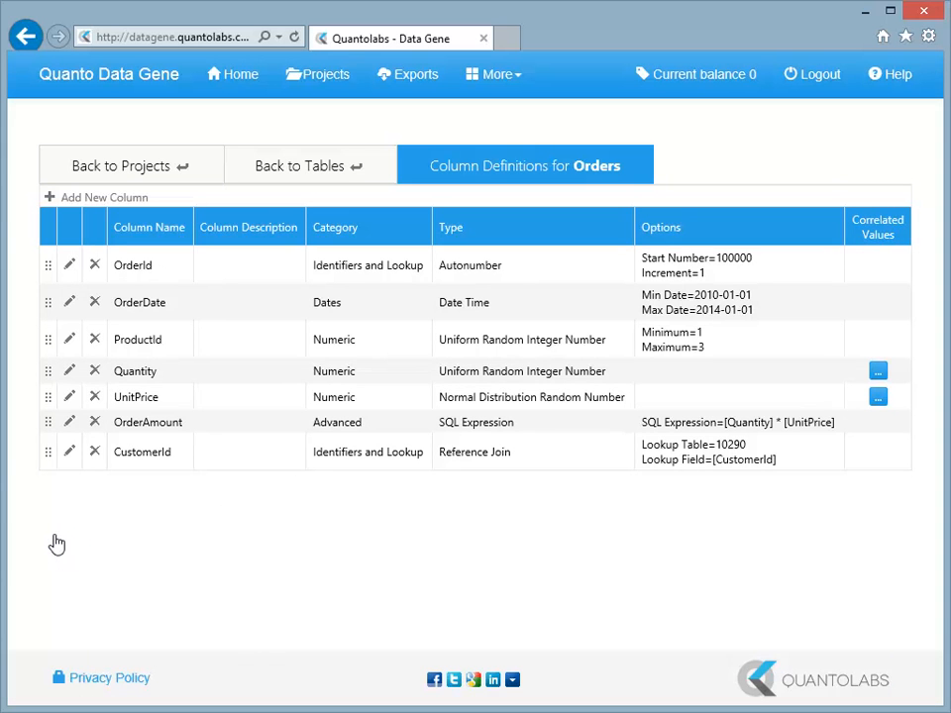
Return to the Demo project's tables, preview the project and view the Customers sample data
click(284, 174)
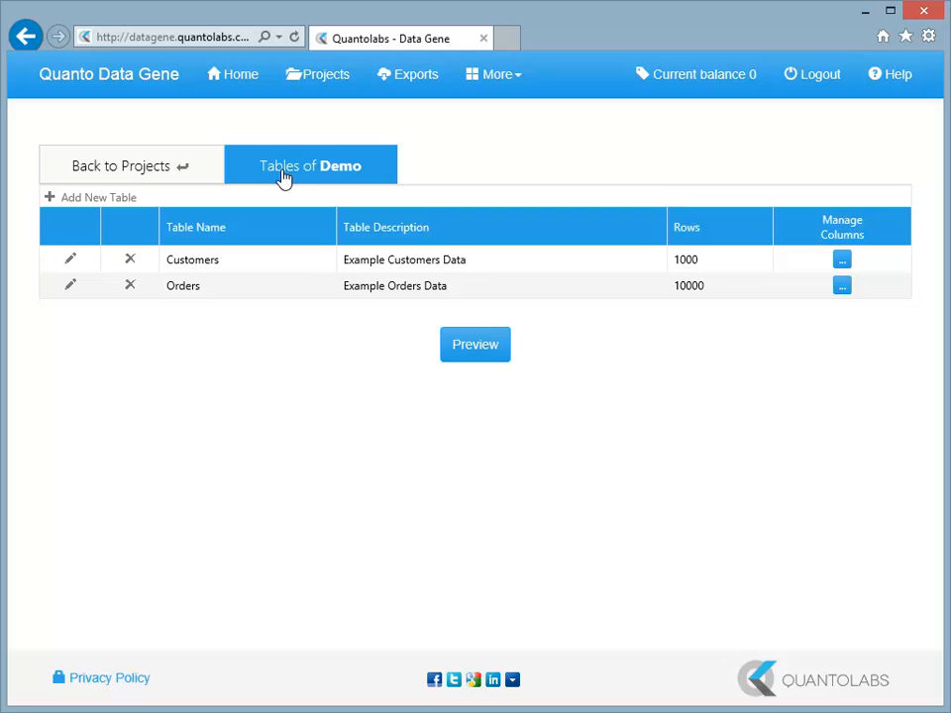
click(479, 344)
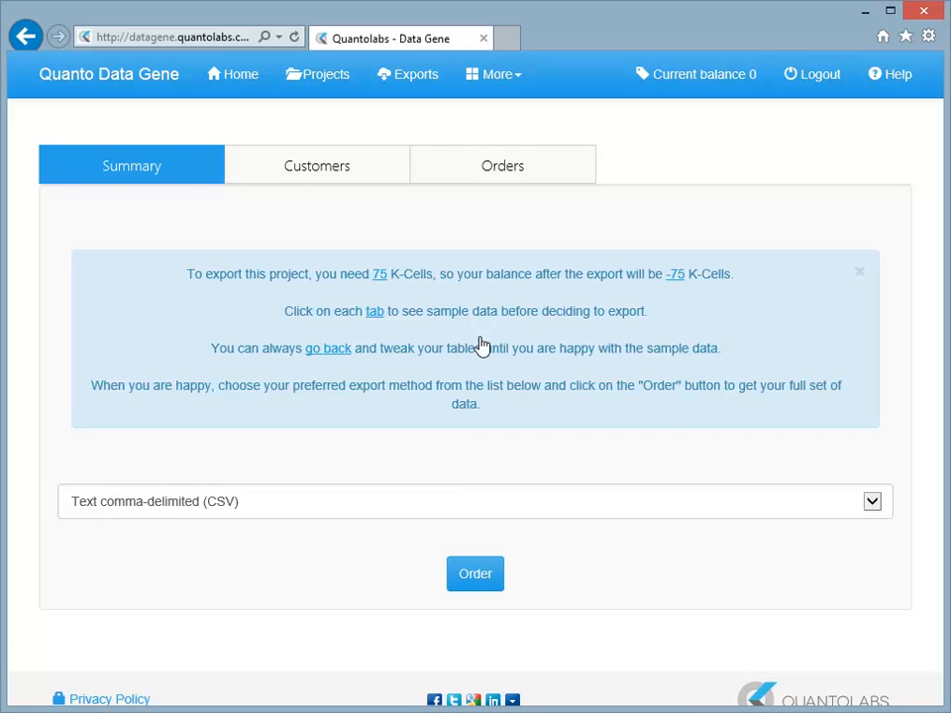
click(339, 177)
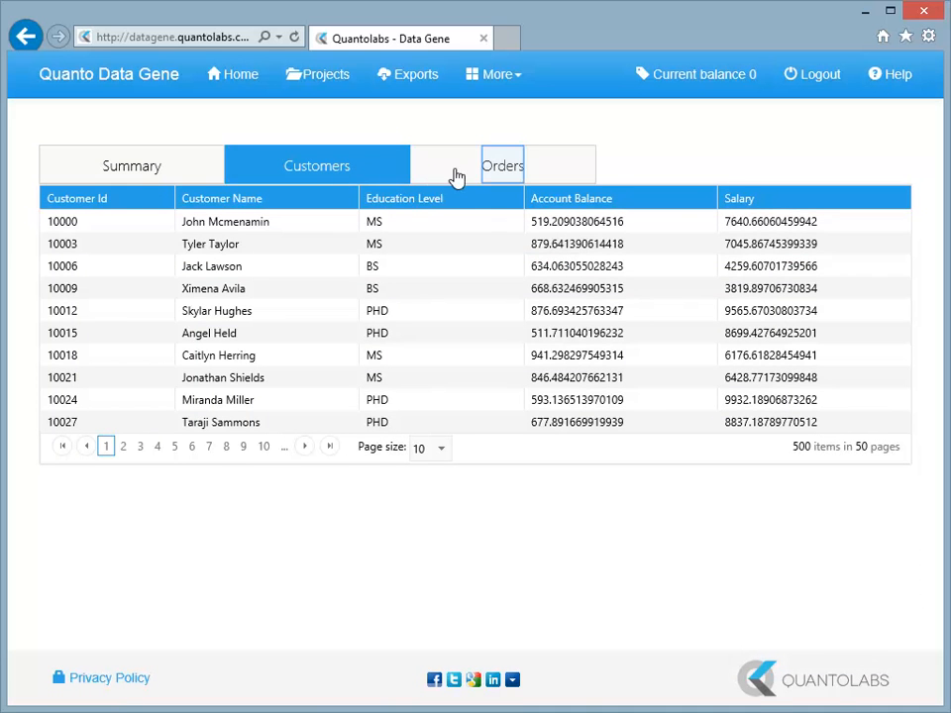
View the Orders sample data in the preview with a page size of 50
click(492, 170)
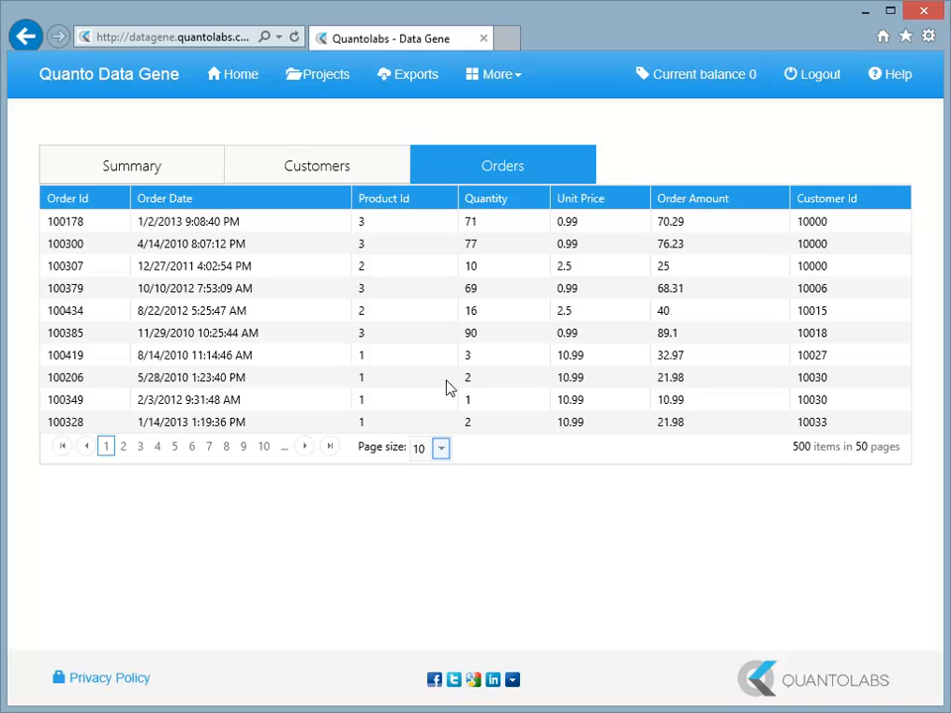
click(444, 449)
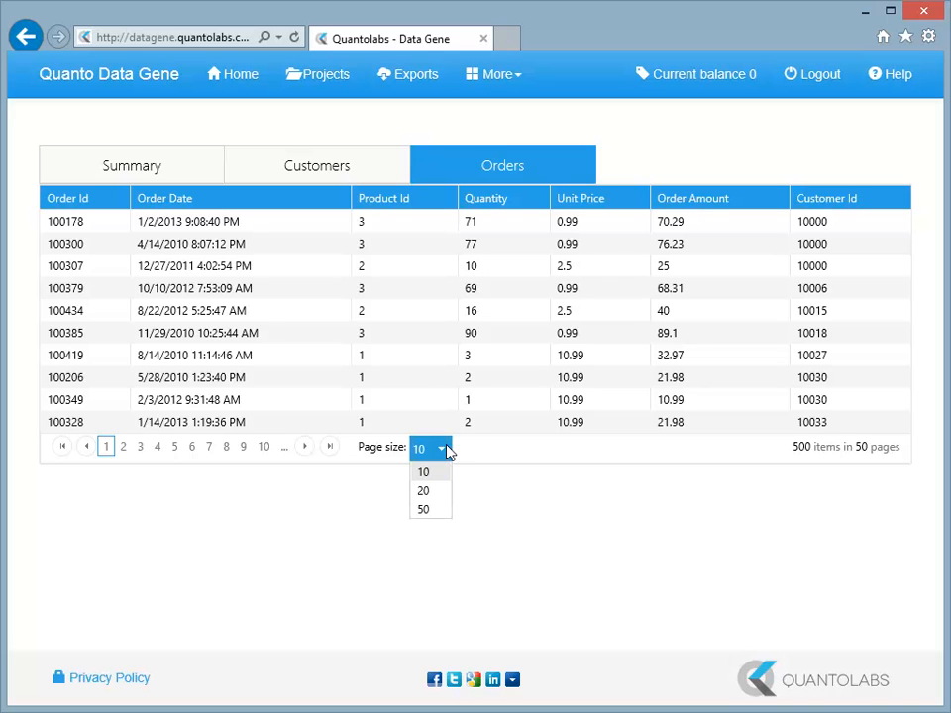
click(424, 509)
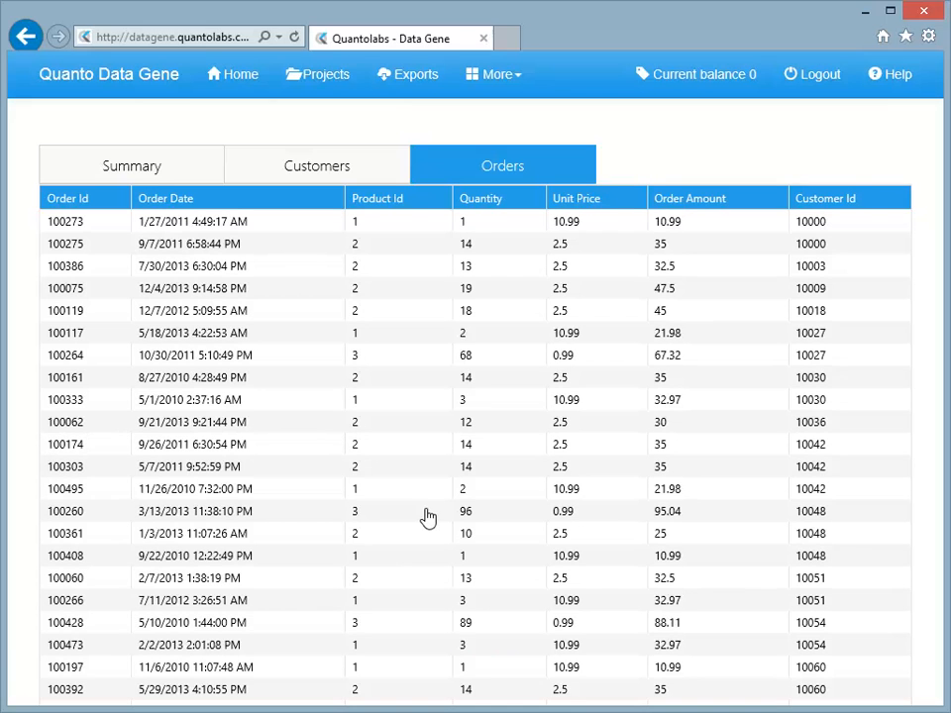